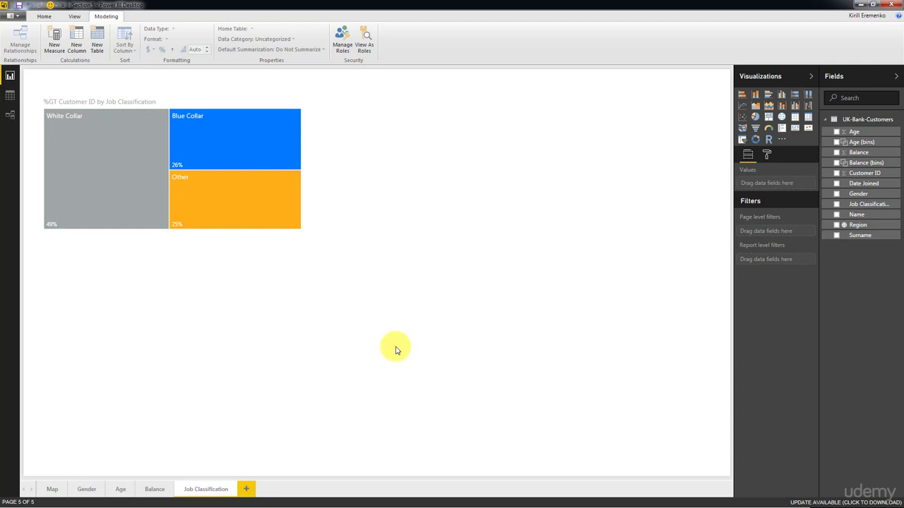
# Review the Map, Gender, Age, Balance and Job Classification pages in turn
pyautogui.click(52, 489)
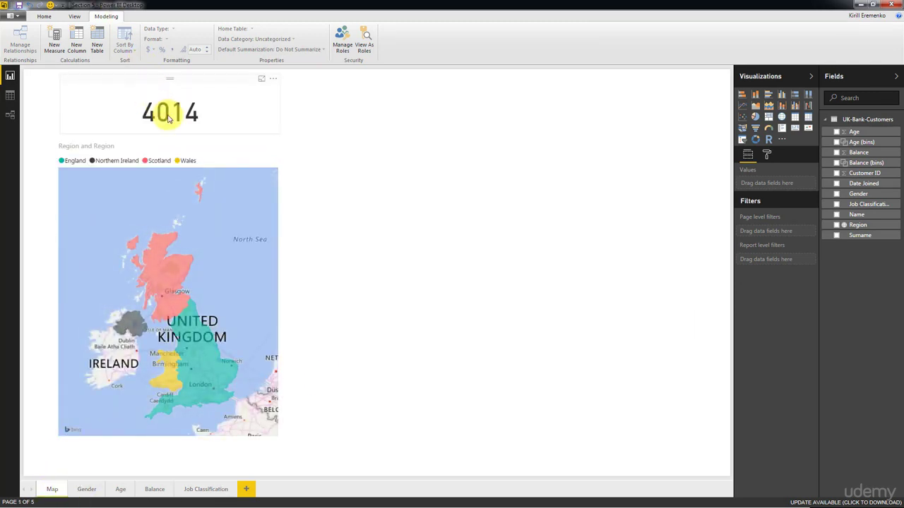
pyautogui.click(87, 490)
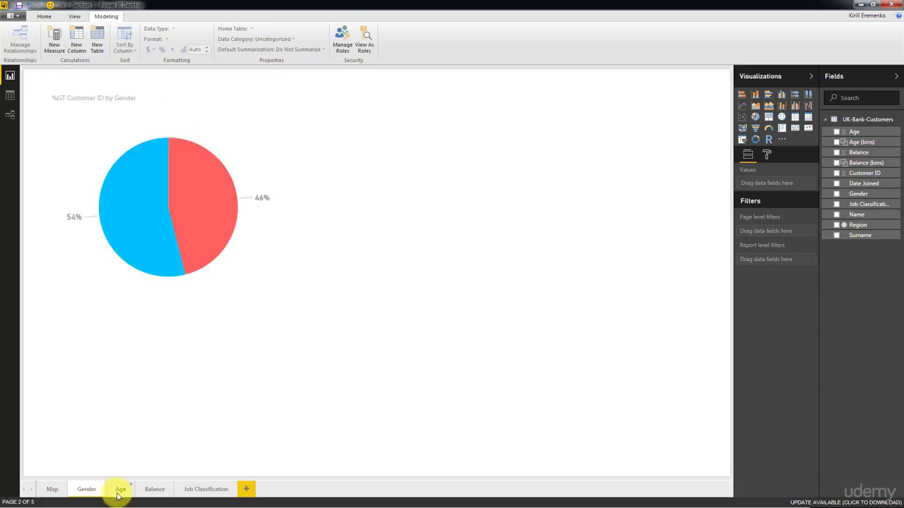
pyautogui.click(120, 490)
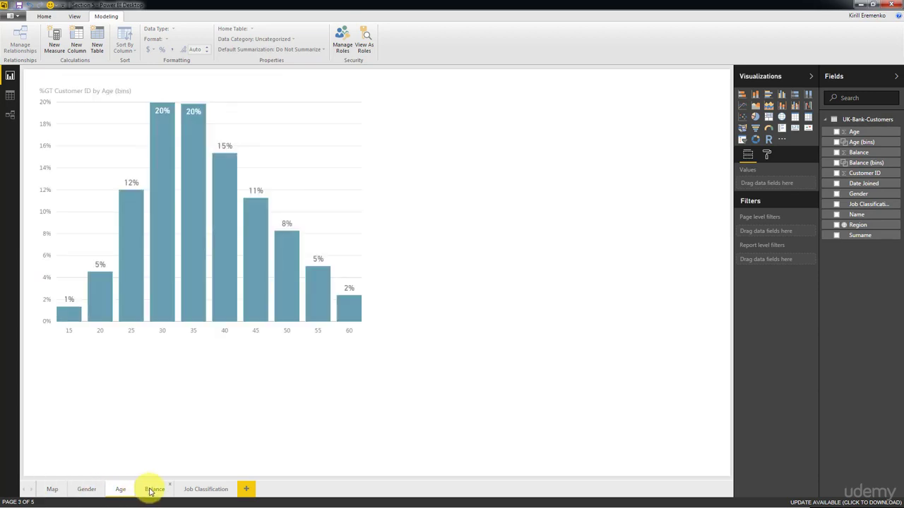
pyautogui.click(153, 489)
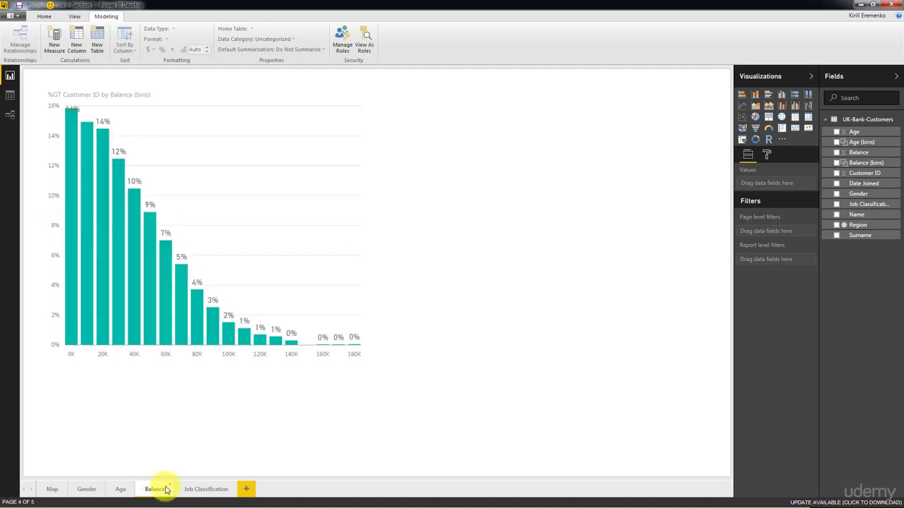
pyautogui.click(211, 489)
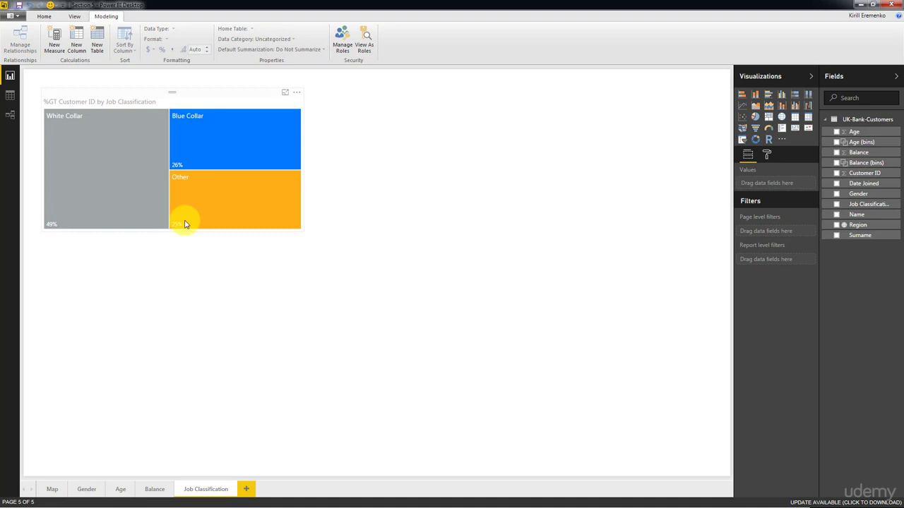
# Add a new blank page after Job Classification and name it 'BI Report'
pyautogui.click(247, 490)
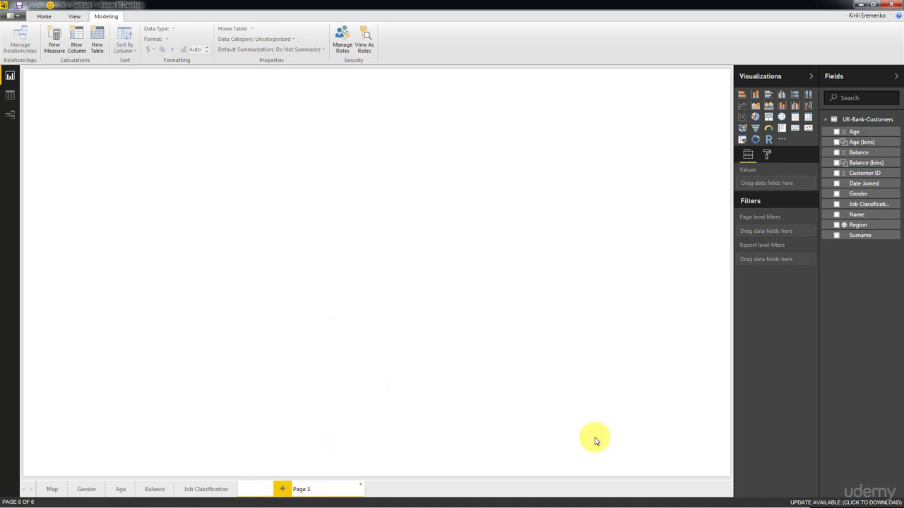
pyautogui.doubleClick(296, 489)
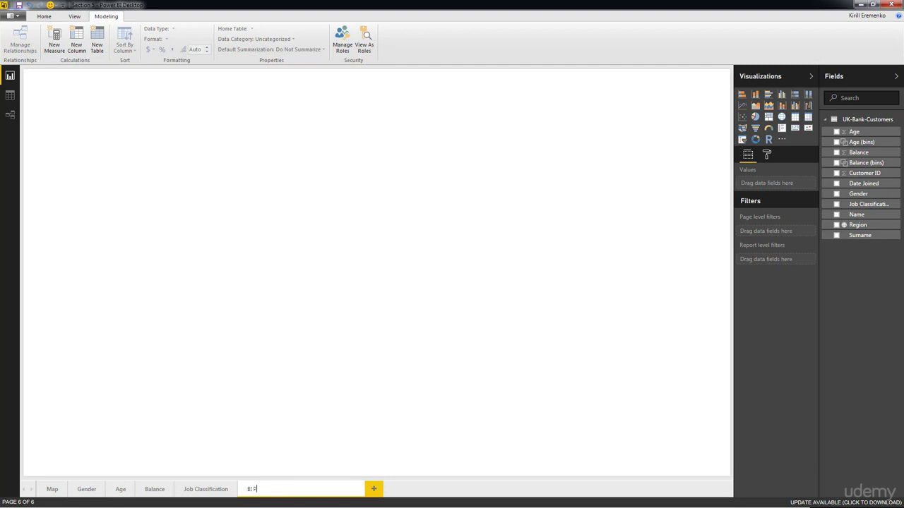
pyautogui.press('Return')
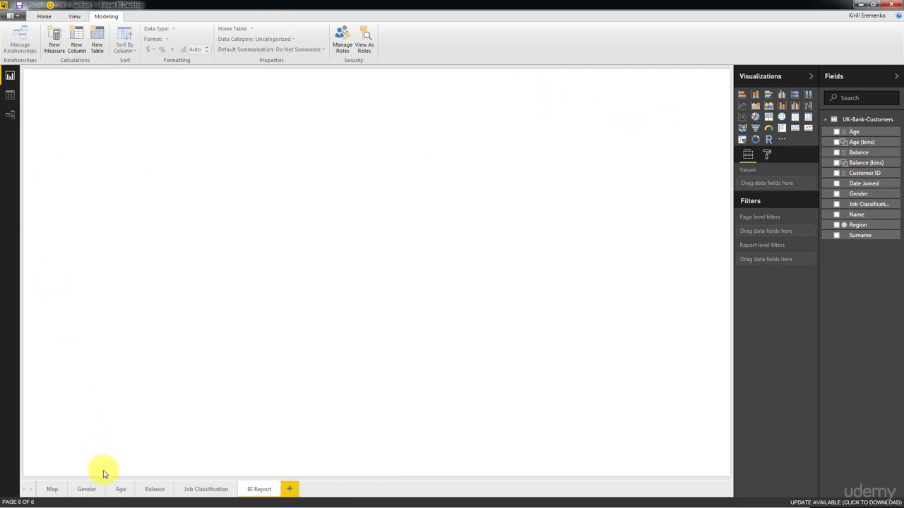
# Select the 4014 card and UK region map on the Map page and paste them onto BI Report
pyautogui.click(52, 489)
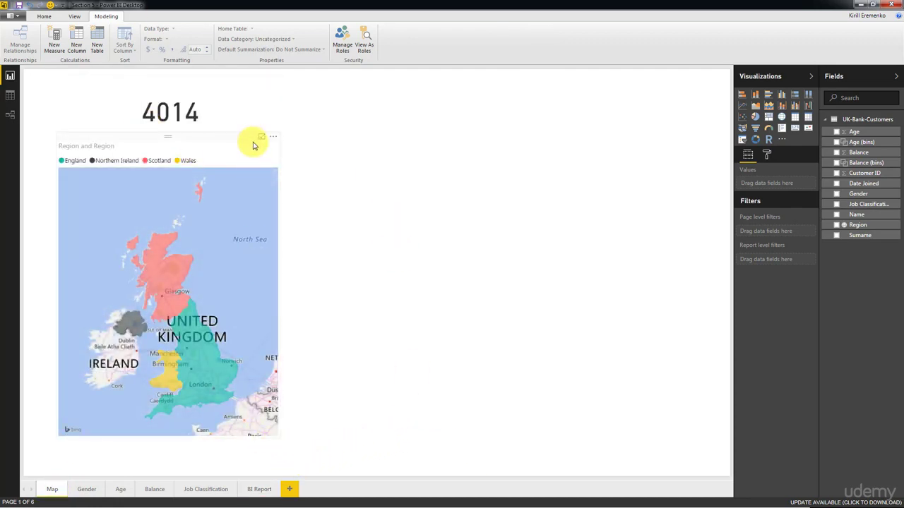
pyautogui.click(246, 138)
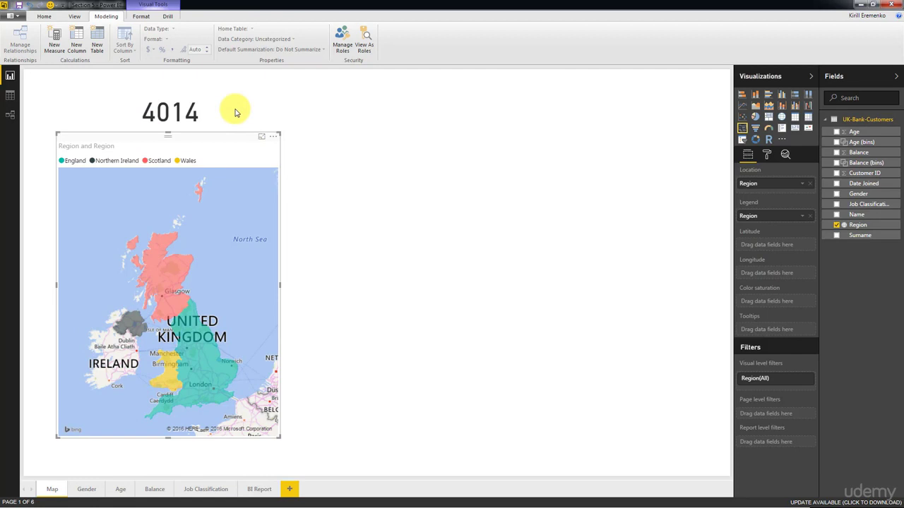
pyautogui.click(208, 145)
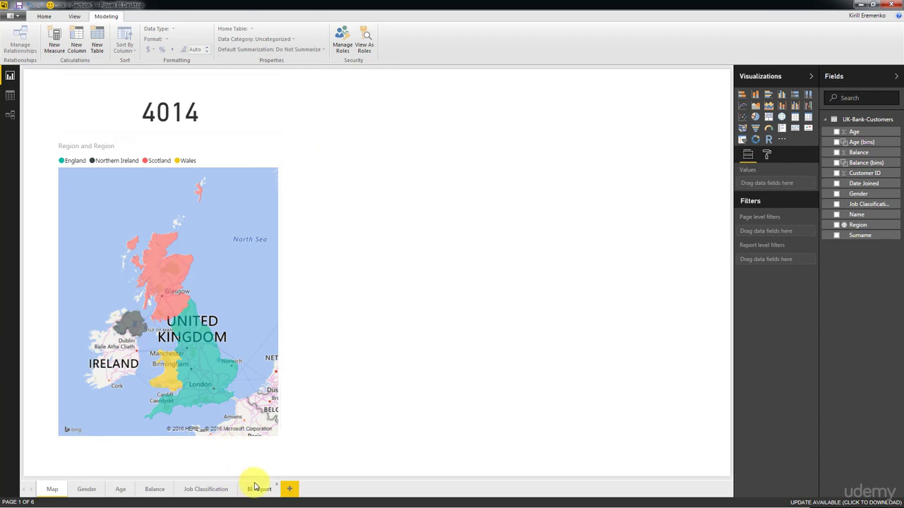
pyautogui.click(209, 83)
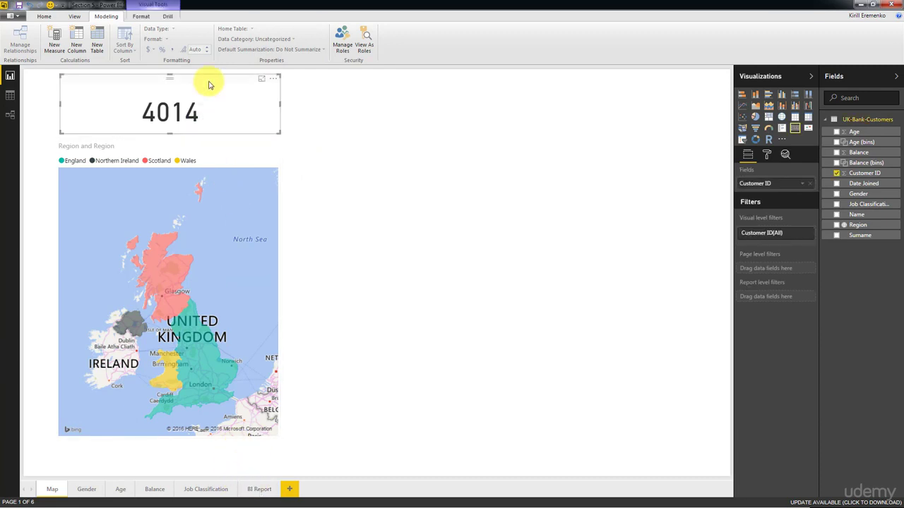
pyautogui.click(218, 139)
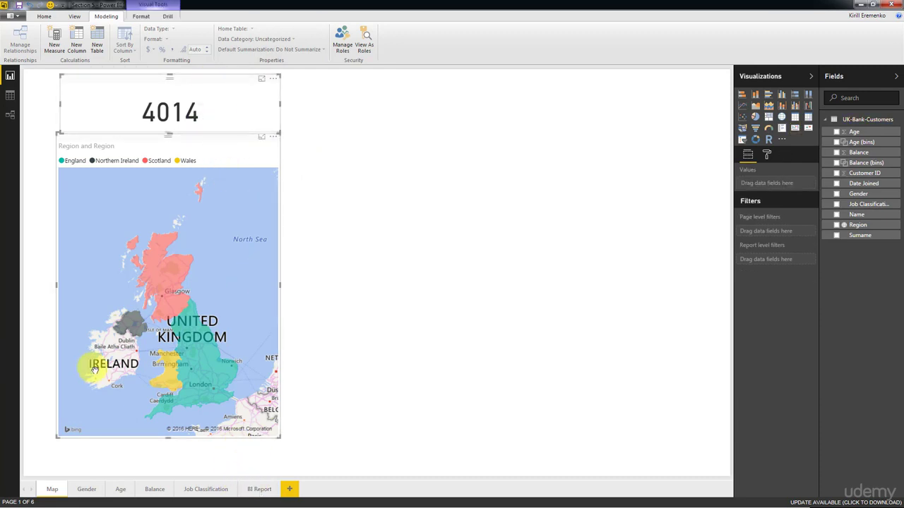
pyautogui.click(250, 488)
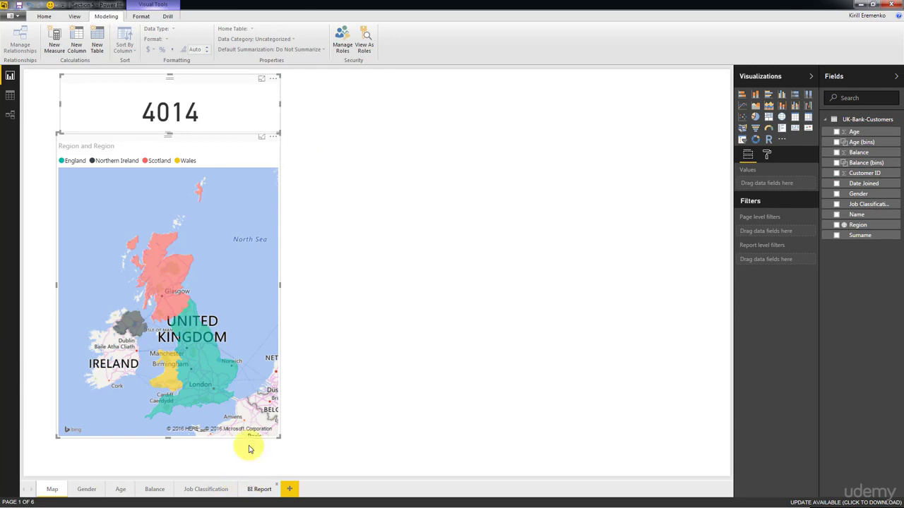
pyautogui.hotkey('ctrl', 'v')
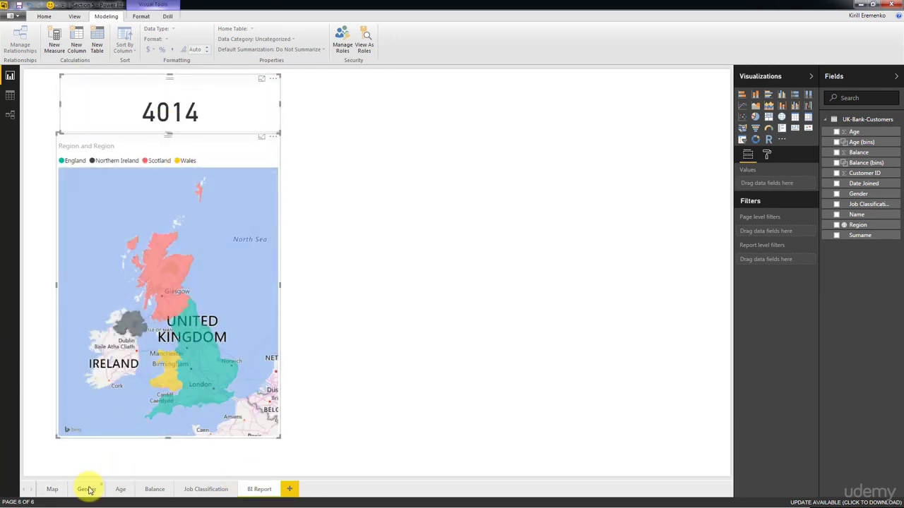
# Check the pasted card and map on BI Report, ending on the Gender page
pyautogui.click(86, 489)
pyautogui.click(233, 152)
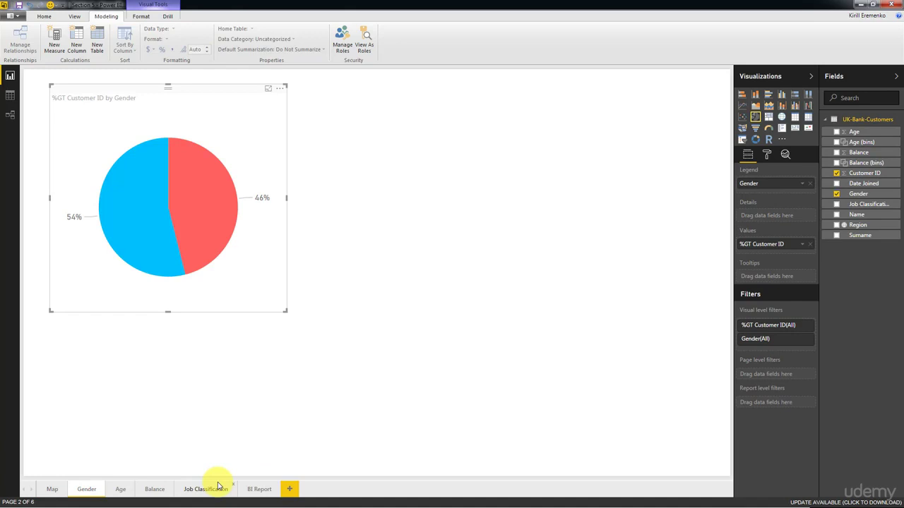
pyautogui.click(52, 489)
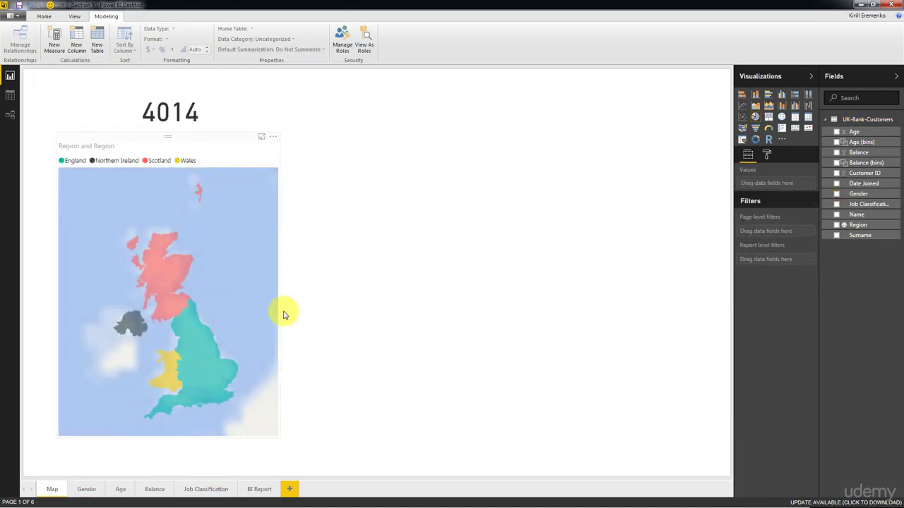
pyautogui.click(254, 488)
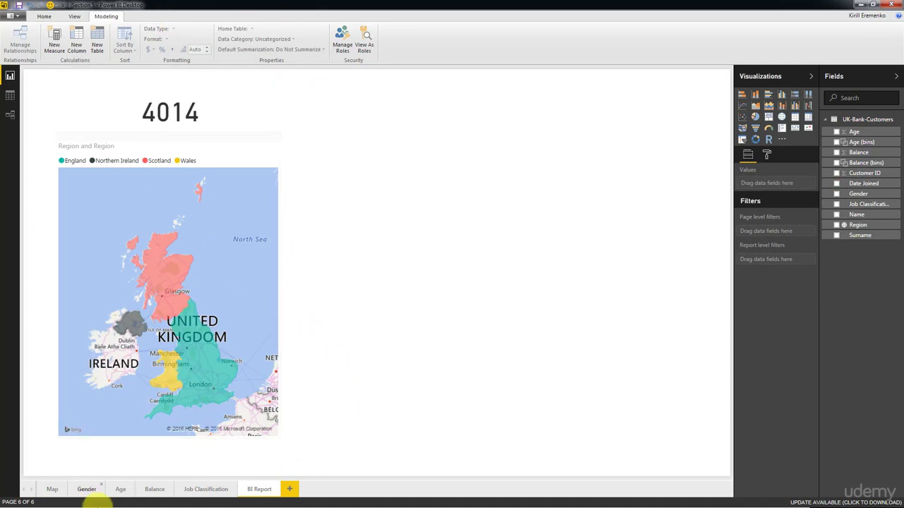
pyautogui.click(51, 490)
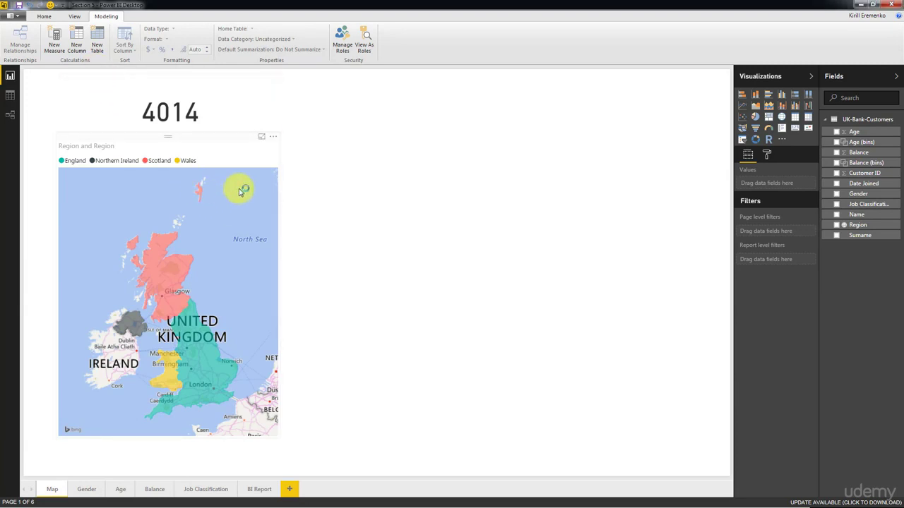
pyautogui.click(81, 493)
# Paste the gender pie chart onto BI Report and move it to the right side
pyautogui.click(181, 131)
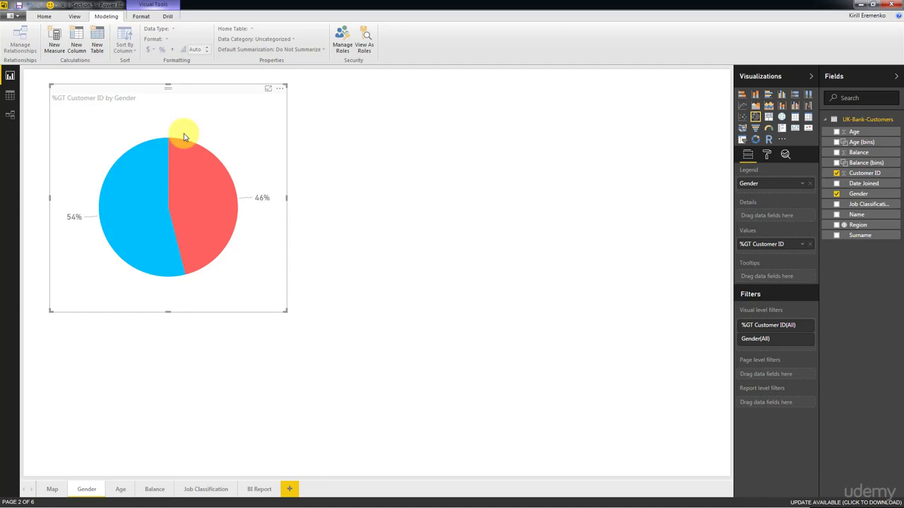
pyautogui.click(249, 485)
pyautogui.hotkey('ctrl', 'v')
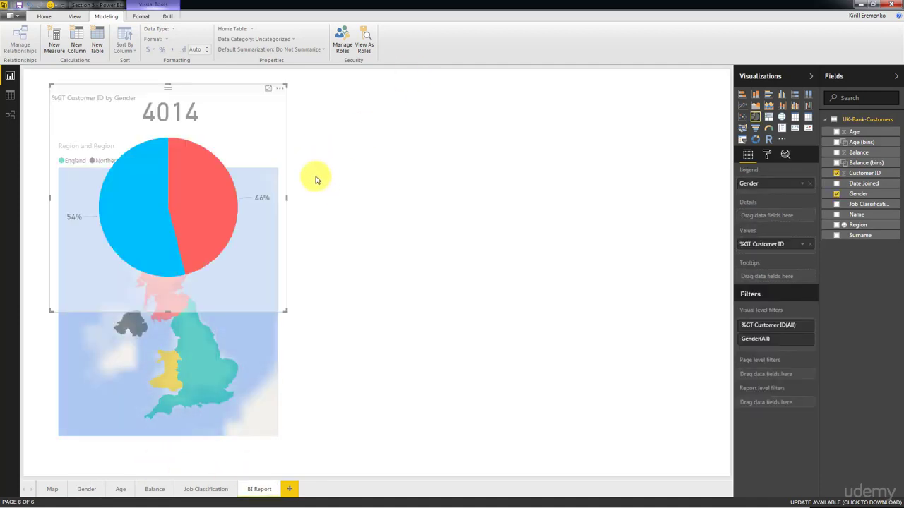
pyautogui.moveTo(239, 101); pyautogui.dragTo(645, 94)
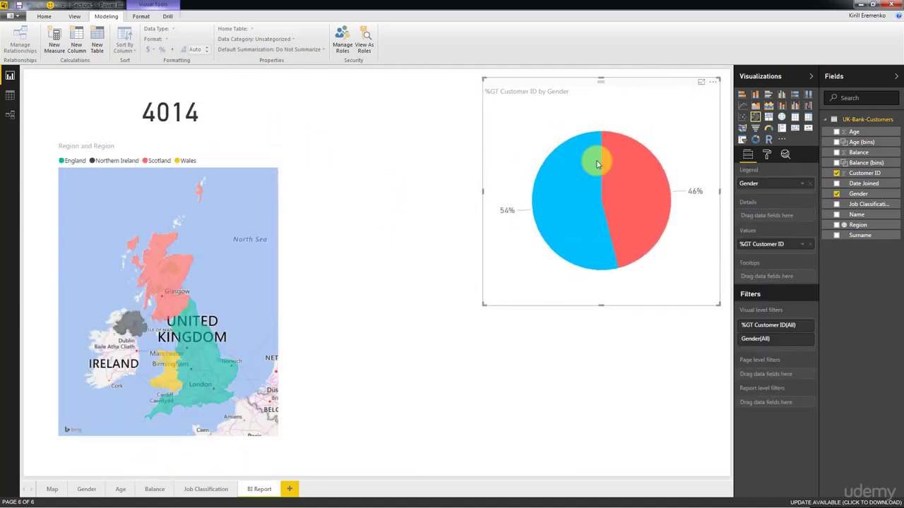
# Paste the age histogram onto BI Report to the right of the map
pyautogui.click(114, 490)
pyautogui.click(148, 171)
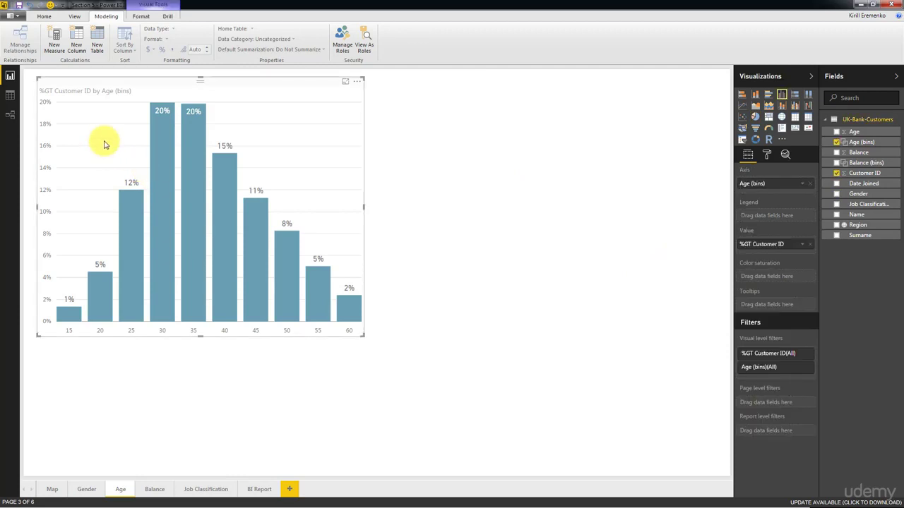
pyautogui.click(247, 489)
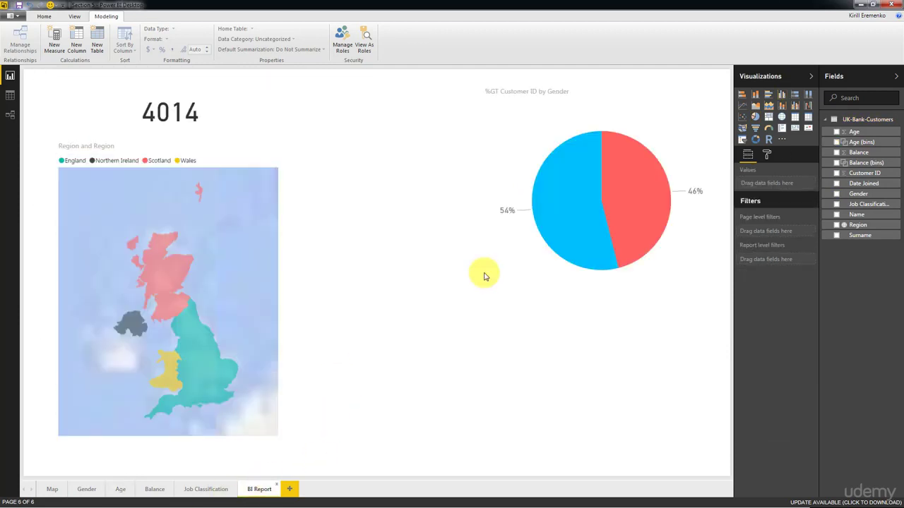
pyautogui.hotkey('ctrl', 'v')
pyautogui.moveTo(346, 87); pyautogui.dragTo(501, 85)
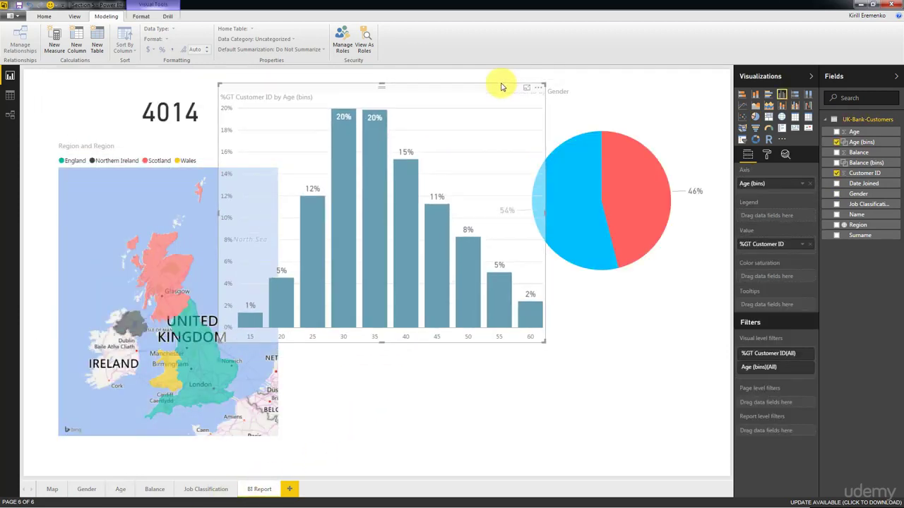
# Paste the balance histogram onto BI Report, placed lower and to the right
pyautogui.click(146, 489)
pyautogui.click(223, 233)
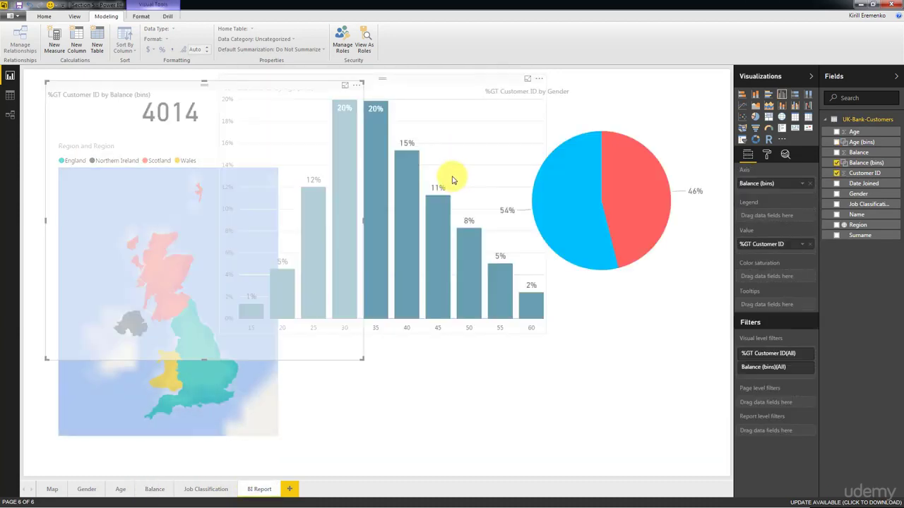
pyautogui.hotkey('ctrl', 'v')
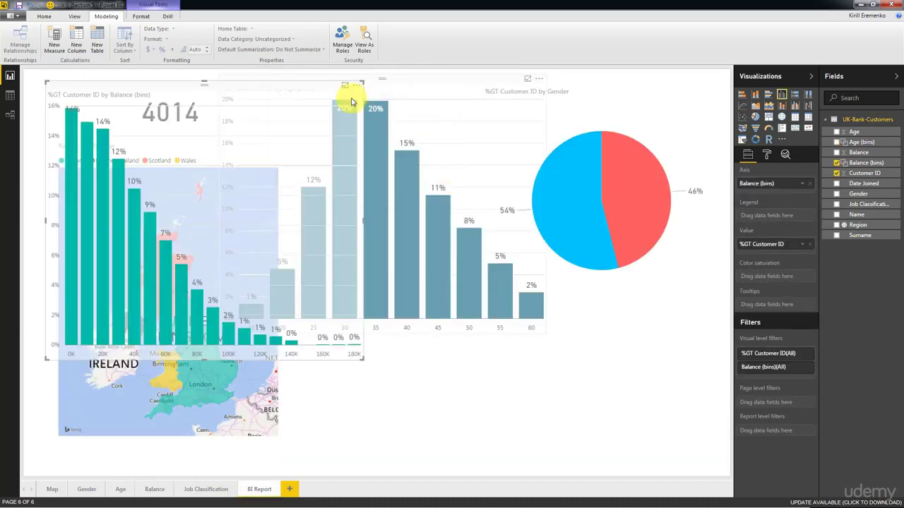
pyautogui.moveTo(343, 101); pyautogui.dragTo(515, 220)
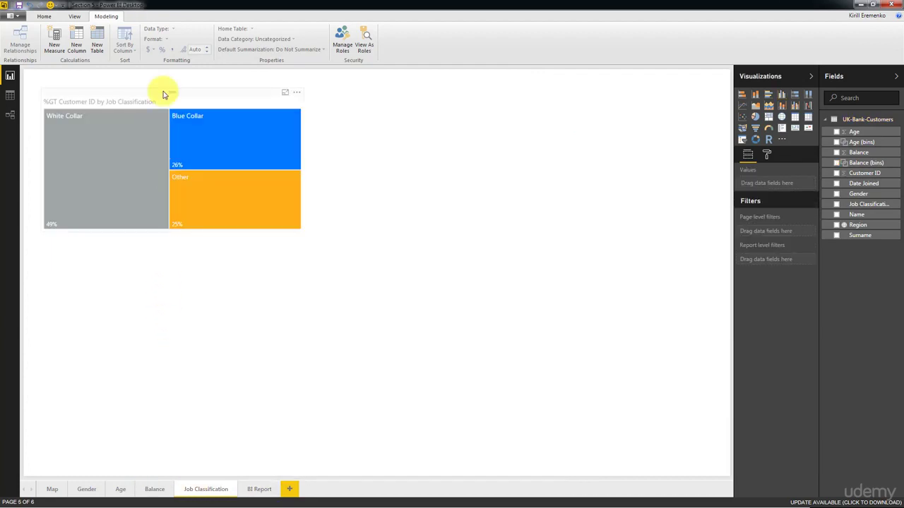
# Paste the job classification treemap onto BI Report's lower right
pyautogui.click(163, 91)
pyautogui.click(244, 489)
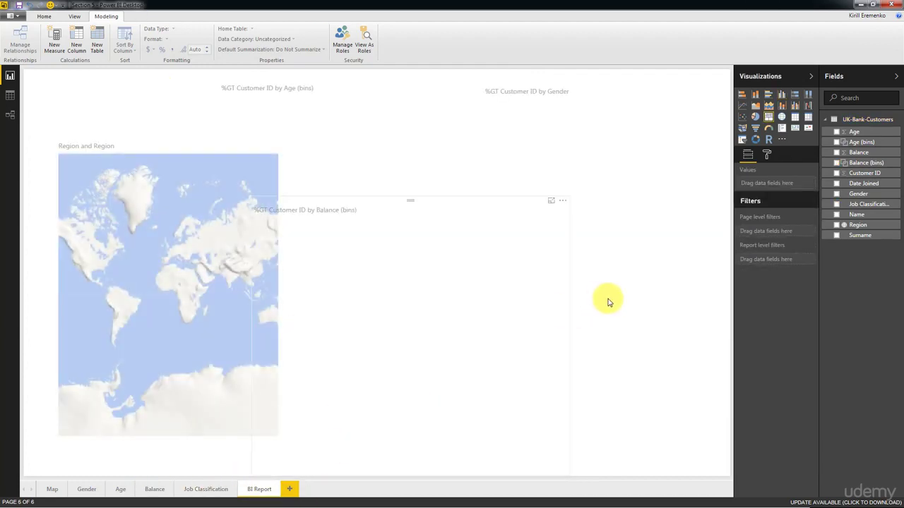
pyautogui.hotkey('ctrl', 'v')
pyautogui.moveTo(249, 104); pyautogui.dragTo(656, 326)
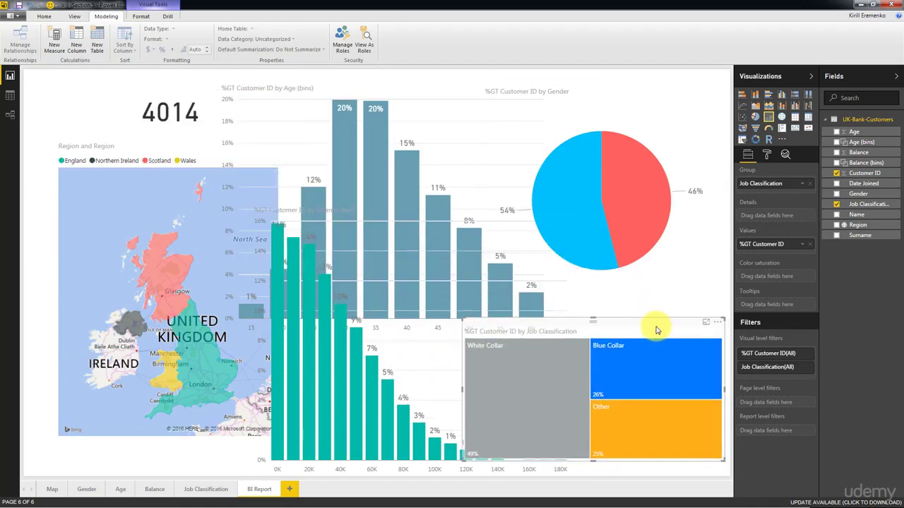
# Shift the 4014 card and Region map left, narrow the map and set it below the card
pyautogui.click(110, 83)
pyautogui.moveTo(110, 82); pyautogui.dragTo(66, 75)
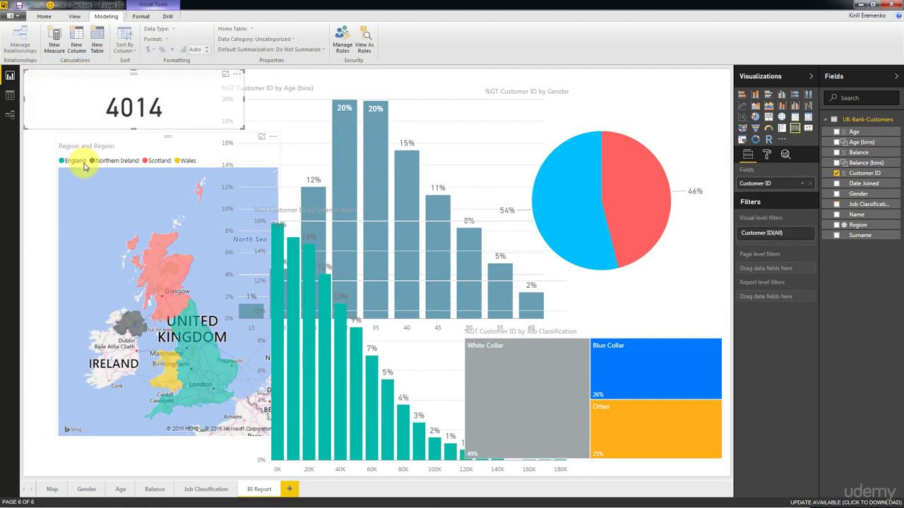
pyautogui.moveTo(116, 146); pyautogui.dragTo(55, 146)
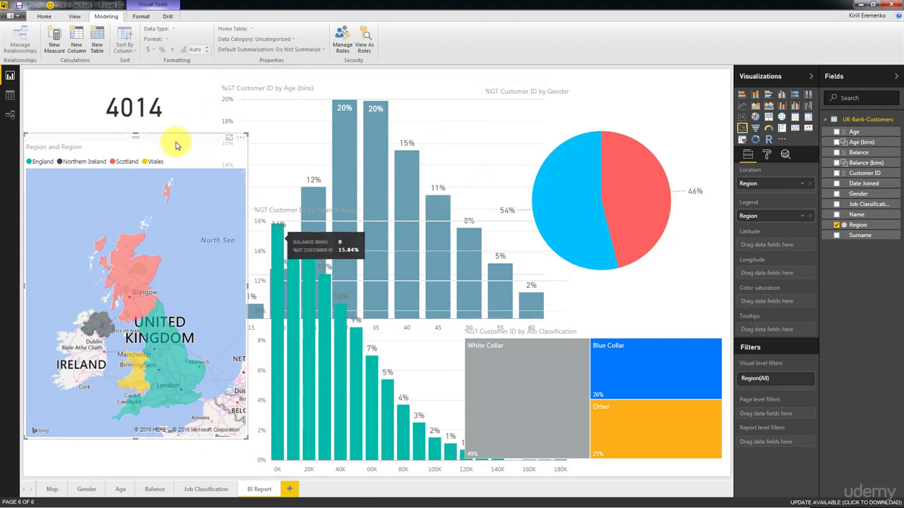
pyautogui.moveTo(247, 136)
pyautogui.mouseDown()
pyautogui.moveTo(212, 137)
pyautogui.moveTo(229, 139)
pyautogui.mouseUp()
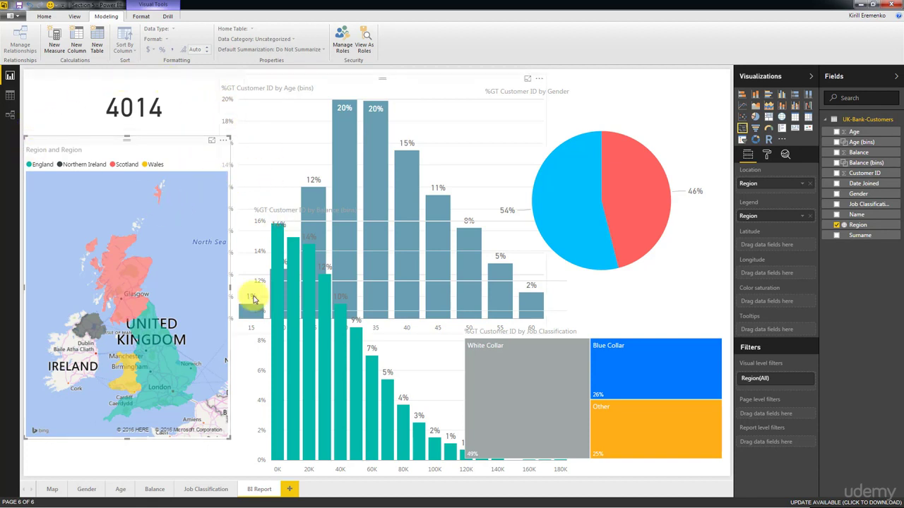
pyautogui.moveTo(302, 77)
pyautogui.mouseDown()
pyautogui.moveTo(330, 77)
pyautogui.moveTo(309, 76)
pyautogui.mouseUp()
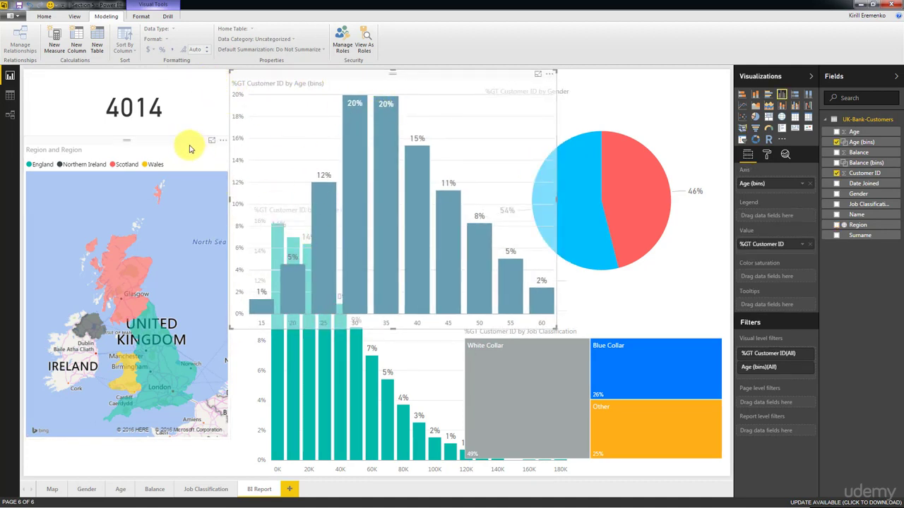
pyautogui.moveTo(190, 148)
pyautogui.mouseDown()
pyautogui.moveTo(247, 145)
pyautogui.moveTo(240, 138)
pyautogui.moveTo(166, 196)
pyautogui.moveTo(281, 189)
pyautogui.moveTo(395, 122)
pyautogui.moveTo(212, 167)
pyautogui.moveTo(242, 151)
pyautogui.moveTo(227, 157)
pyautogui.moveTo(201, 148)
pyautogui.moveTo(190, 160)
pyautogui.mouseUp()
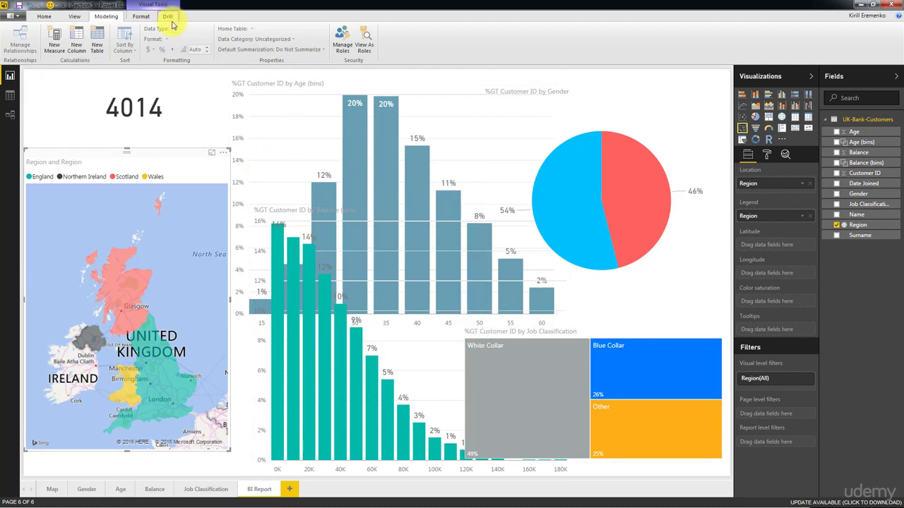
pyautogui.click(73, 17)
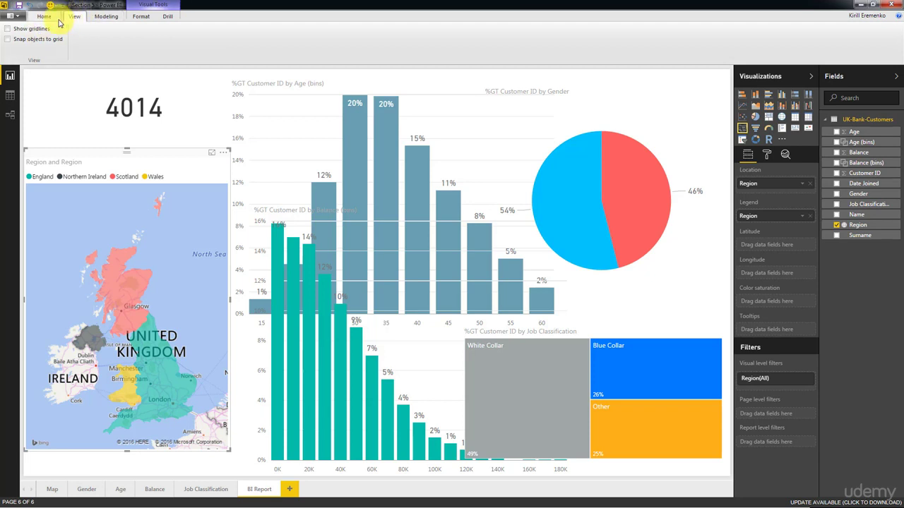
# Enable the Gridlines and Snap to Grid preview feature in Options and confirm with OK
pyautogui.click(10, 15)
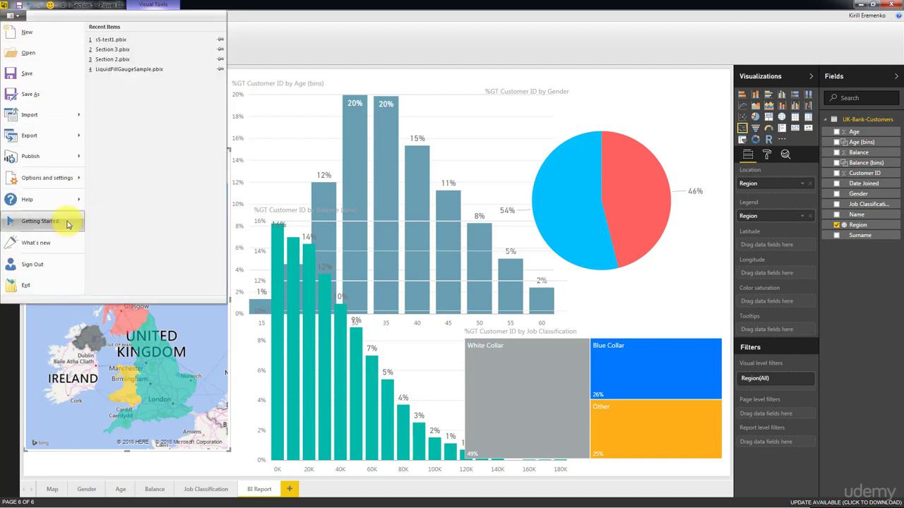
pyautogui.moveTo(66, 178)
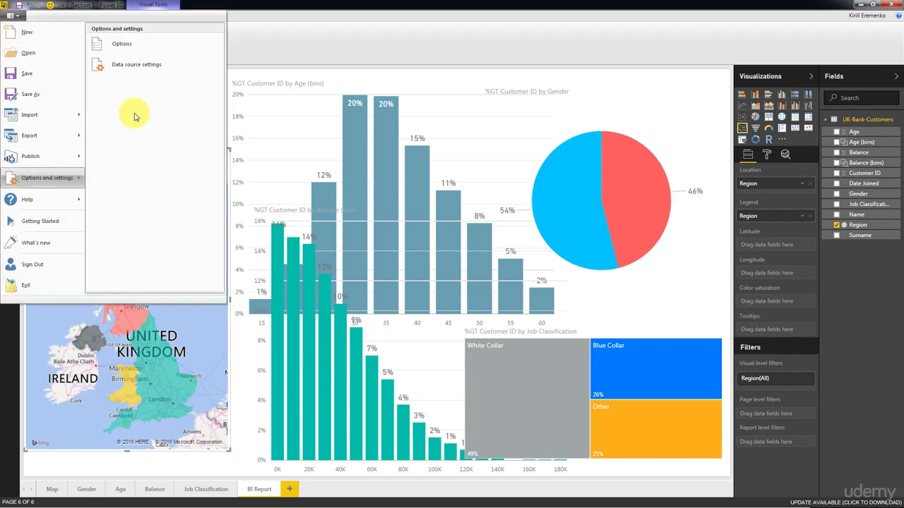
pyautogui.click(126, 45)
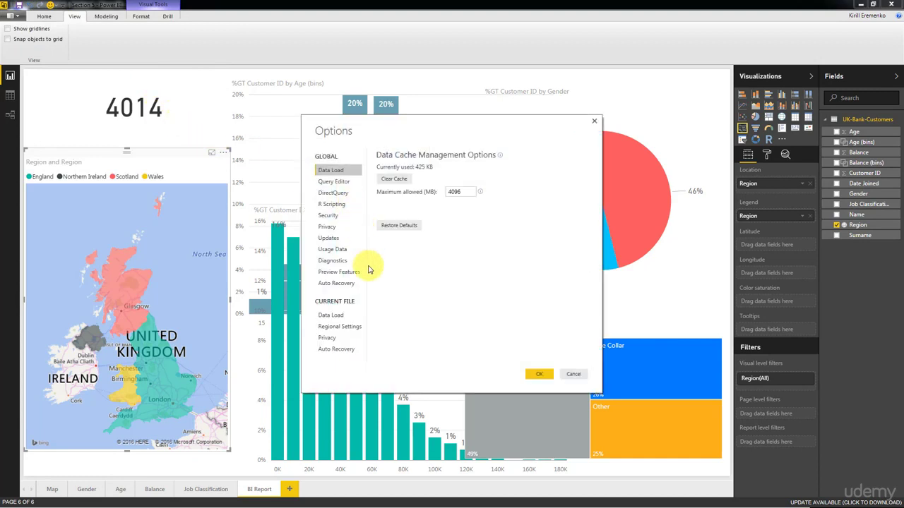
pyautogui.click(330, 239)
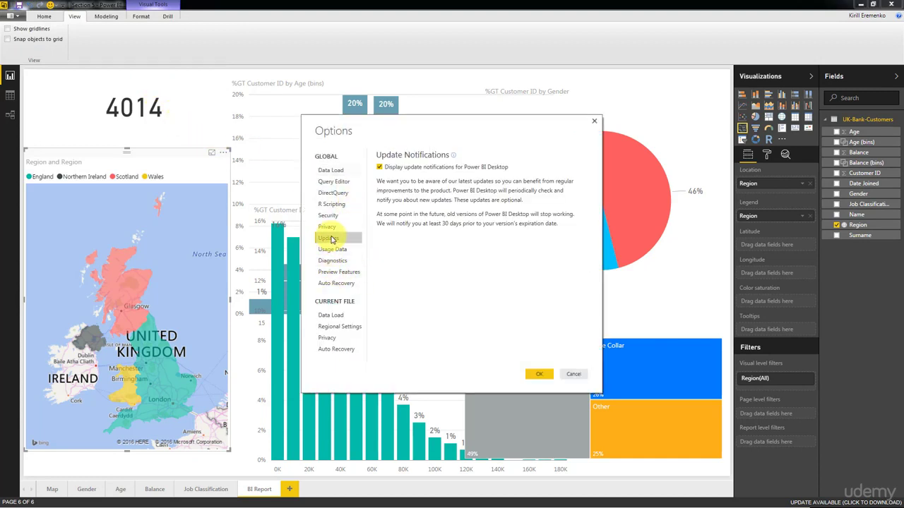
pyautogui.click(346, 273)
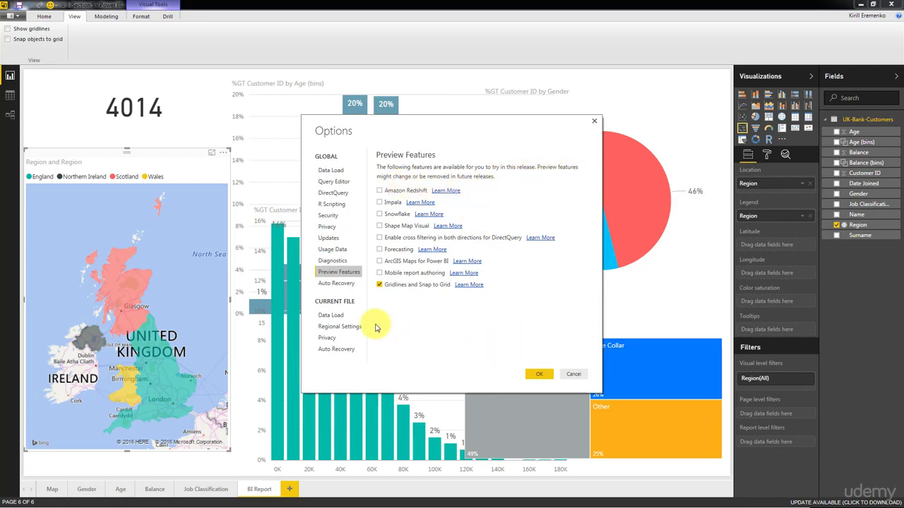
pyautogui.click(379, 284)
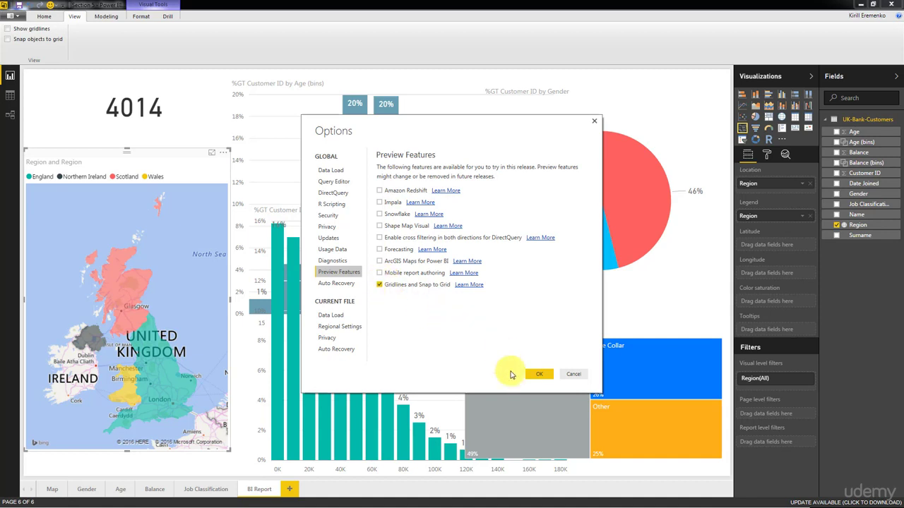
pyautogui.click(539, 374)
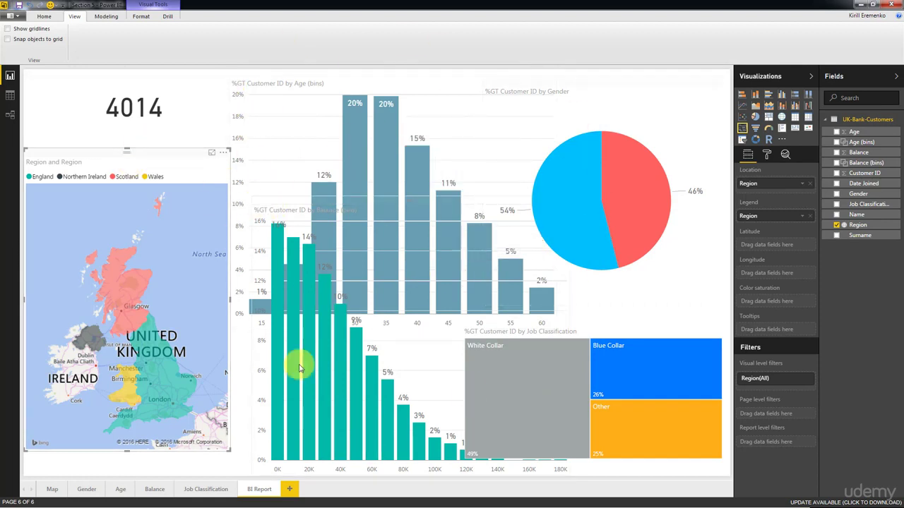
# Turn on gridlines and snap-to-grid, returning the Age (bins) chart to the page top
pyautogui.click(39, 30)
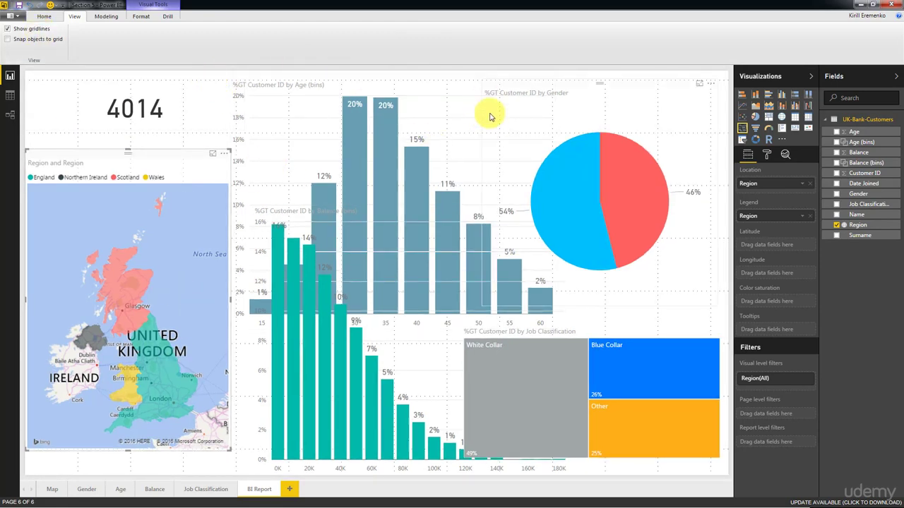
pyautogui.moveTo(399, 81); pyautogui.dragTo(484, 226)
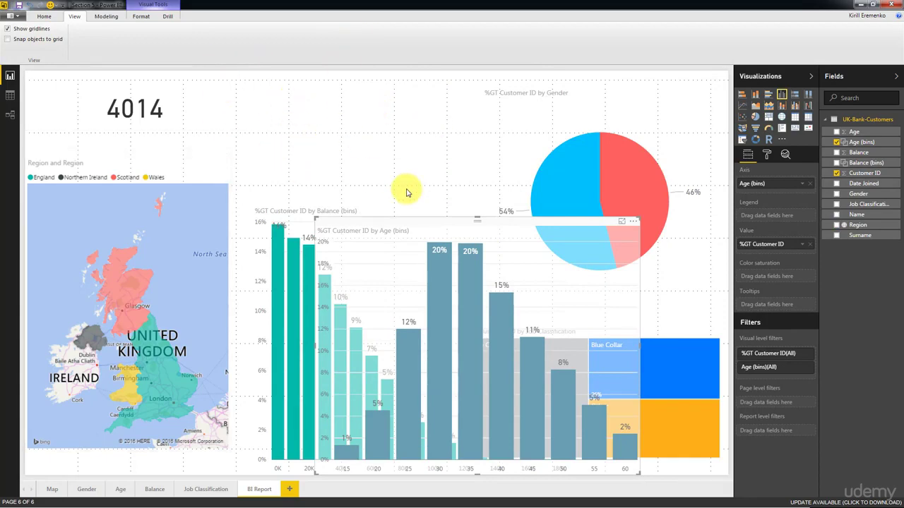
pyautogui.moveTo(462, 223); pyautogui.dragTo(428, 87)
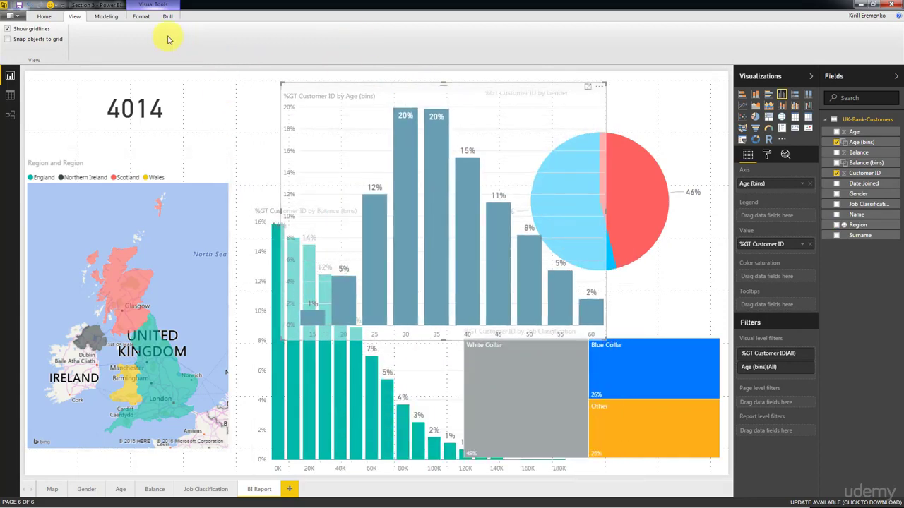
pyautogui.click(33, 40)
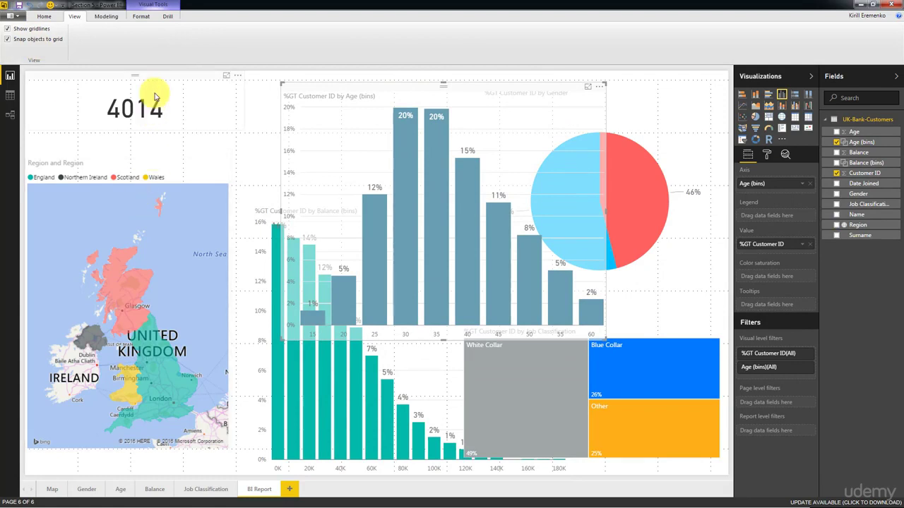
# Snap the 4014 card onto the grid and move the Region map up beneath it
pyautogui.moveTo(157, 84); pyautogui.dragTo(109, 87)
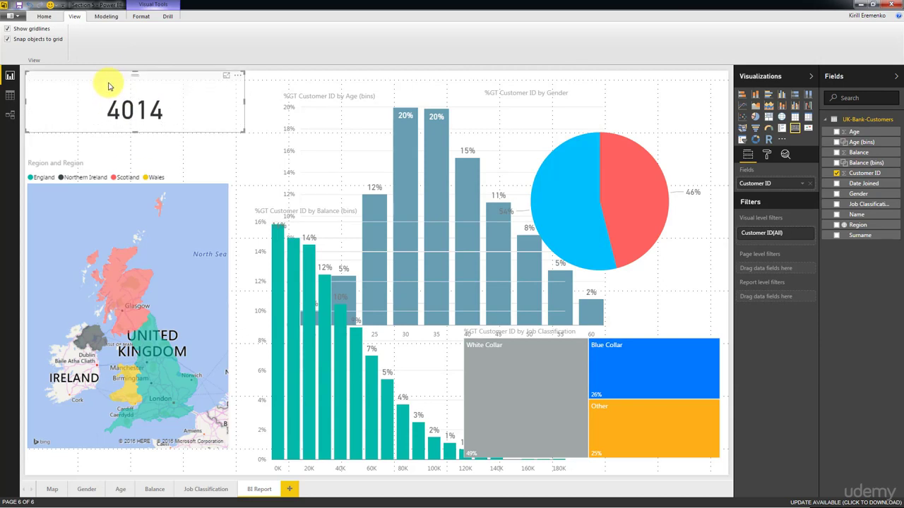
pyautogui.moveTo(94, 155); pyautogui.dragTo(91, 132)
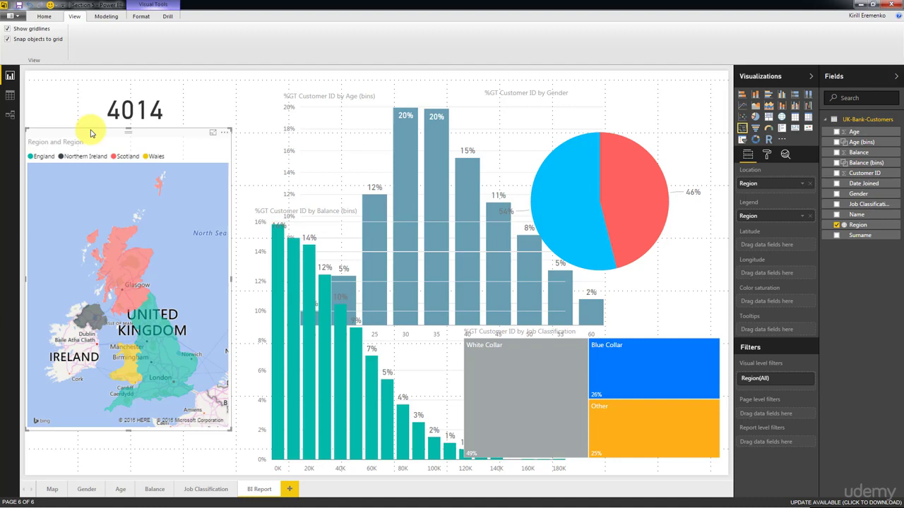
pyautogui.click(91, 111)
pyautogui.click(121, 135)
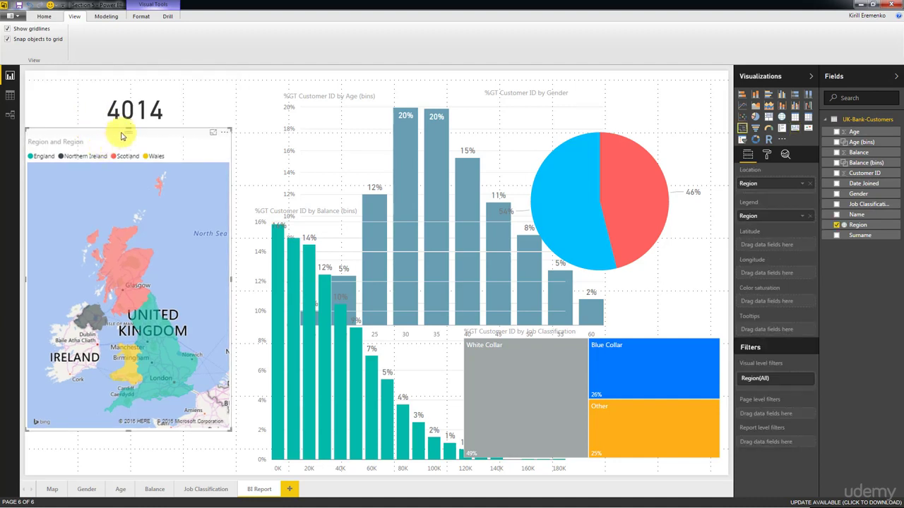
pyautogui.moveTo(122, 136); pyautogui.dragTo(111, 137)
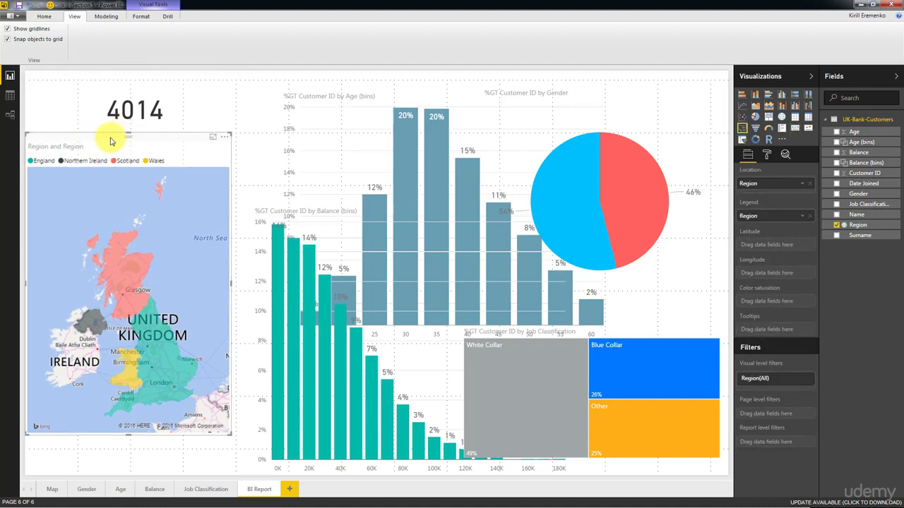
pyautogui.click(243, 177)
# Narrow the 4014 card, then widen the Region map and extend it toward the page bottom
pyautogui.click(222, 137)
pyautogui.click(222, 100)
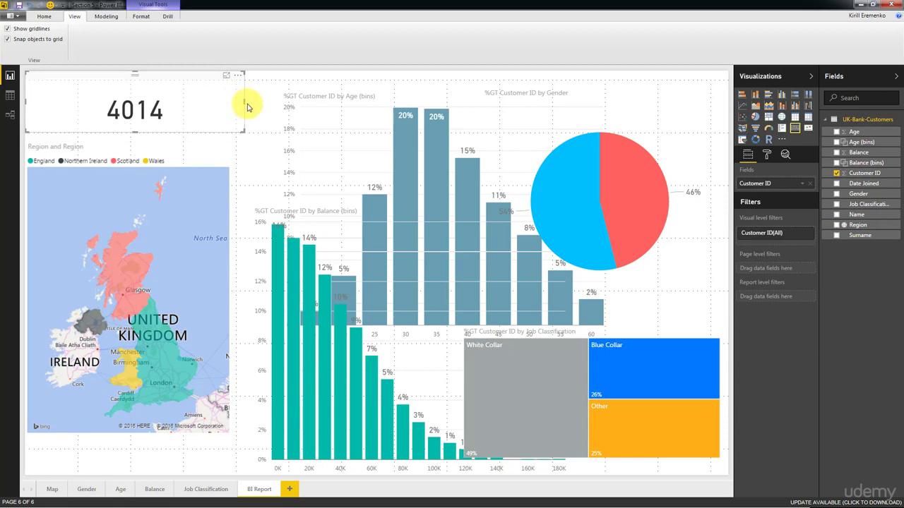
pyautogui.click(247, 107)
pyautogui.click(242, 107)
pyautogui.moveTo(244, 103); pyautogui.dragTo(235, 104)
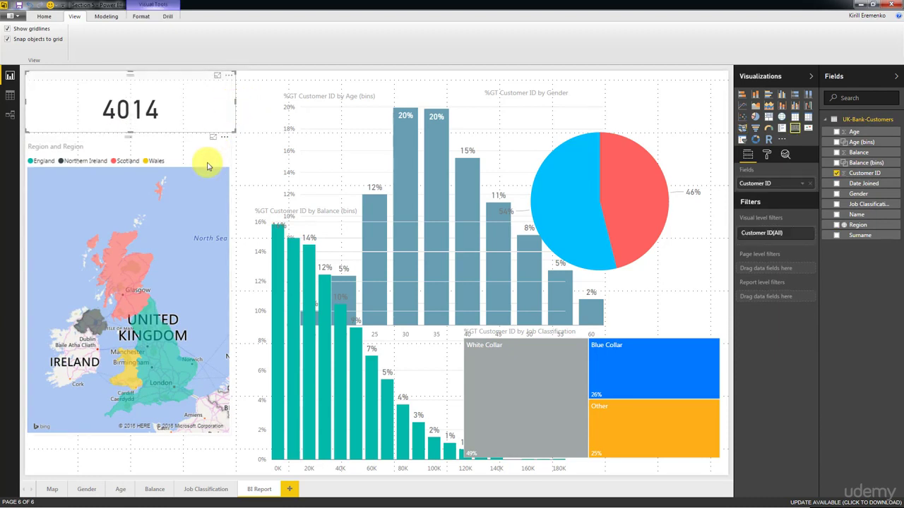
pyautogui.click(191, 184)
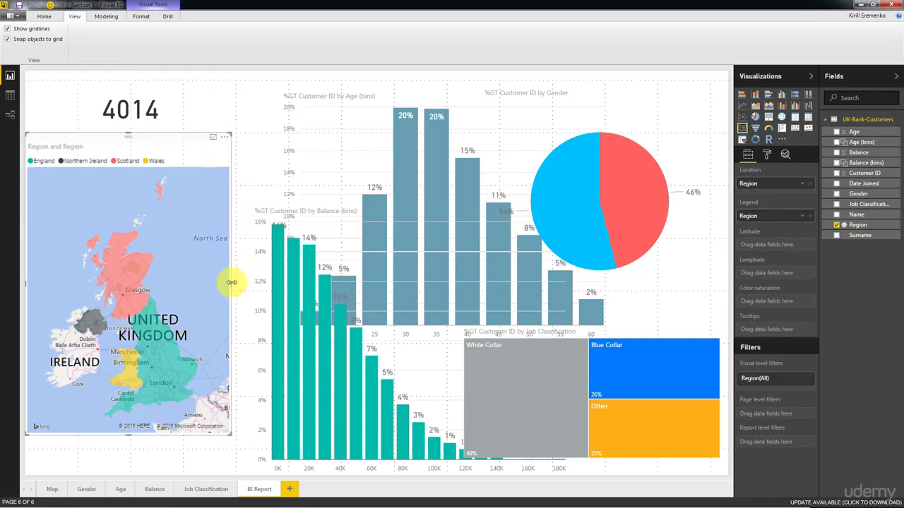
pyautogui.moveTo(232, 282); pyautogui.dragTo(235, 283)
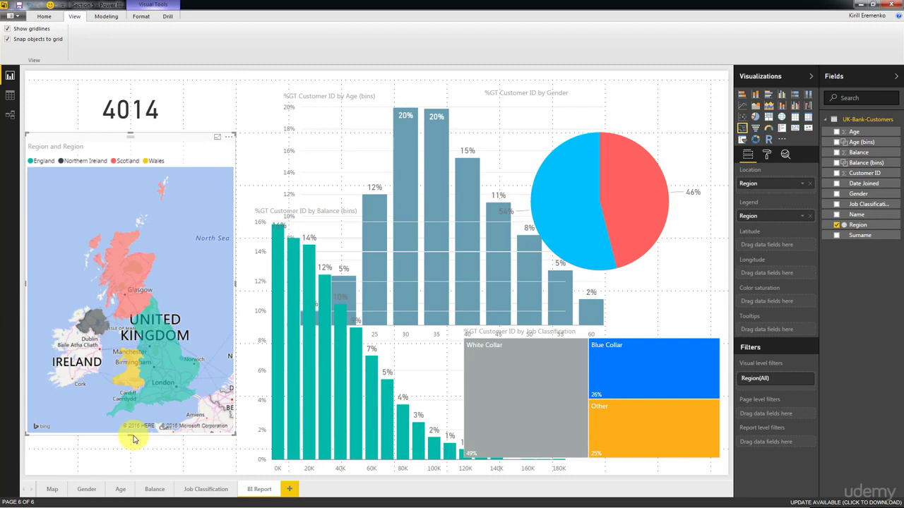
pyautogui.moveTo(134, 439); pyautogui.dragTo(132, 495)
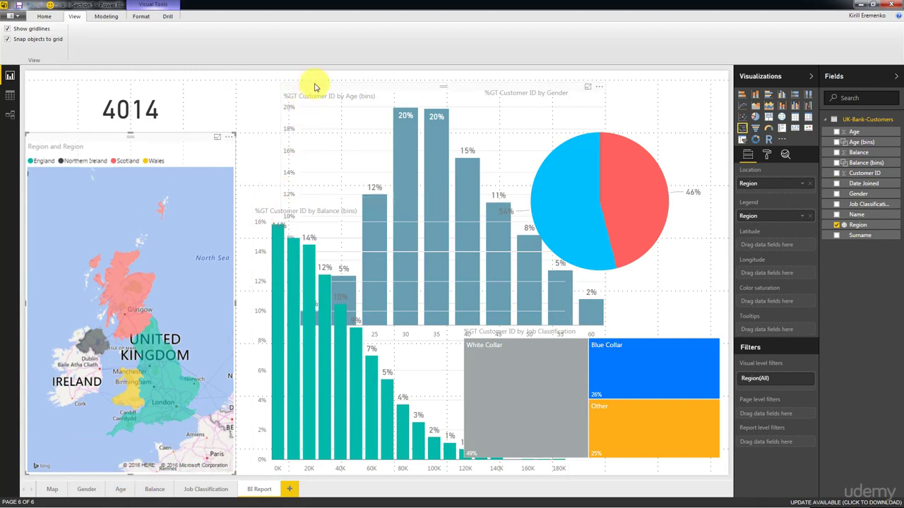
# Move the Age (bins) chart up beside the map and make it wider and shorter
pyautogui.moveTo(315, 86); pyautogui.dragTo(270, 72)
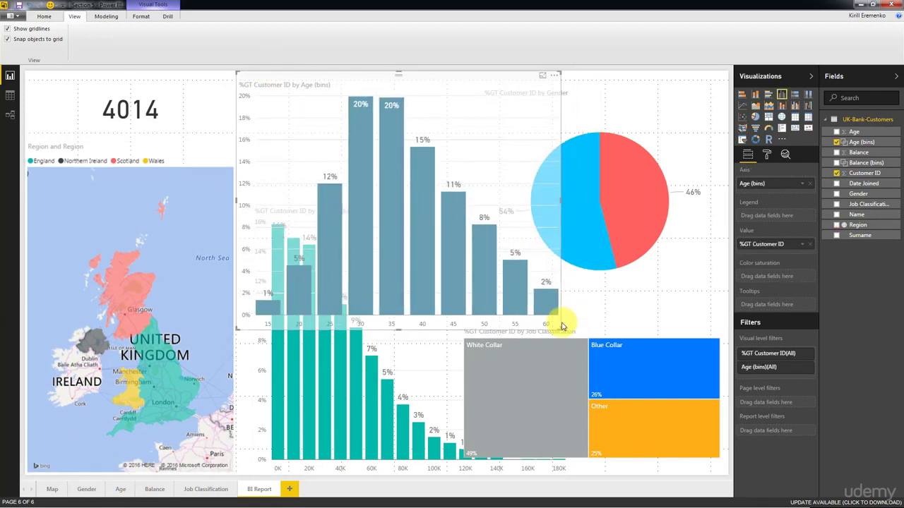
pyautogui.moveTo(558, 328); pyautogui.dragTo(508, 288)
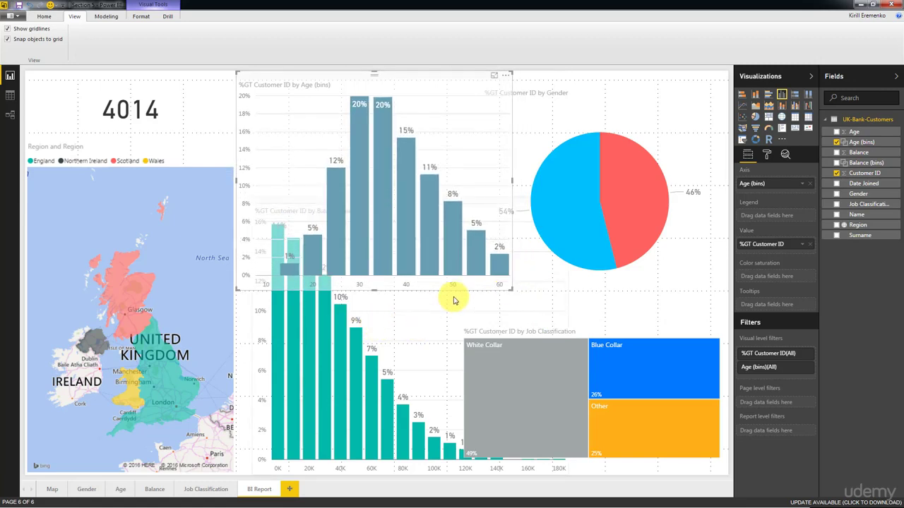
pyautogui.moveTo(511, 289); pyautogui.dragTo(554, 277)
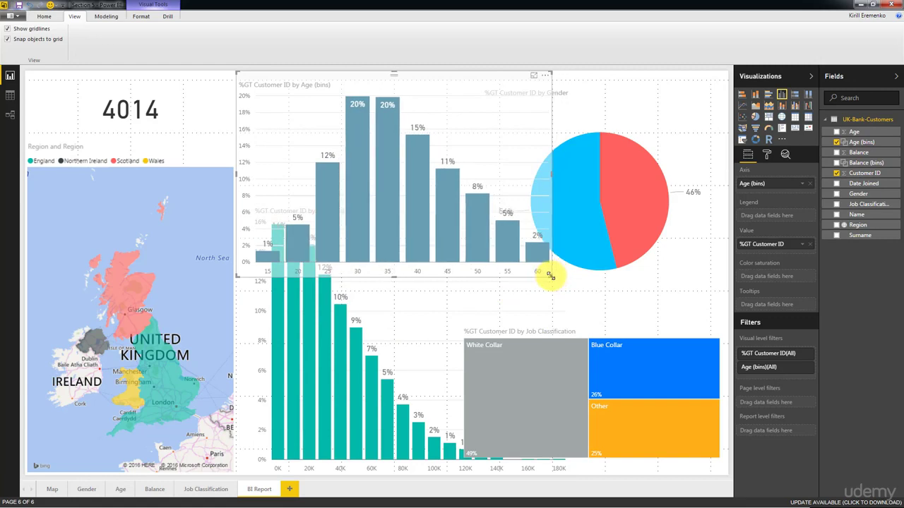
# Snap the Balance (bins) chart onto the grid directly beneath the Age chart
pyautogui.click(421, 315)
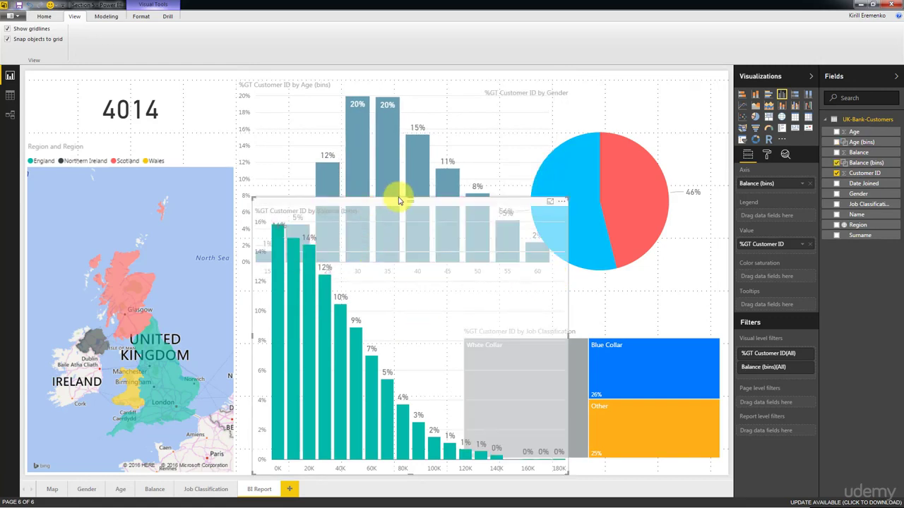
pyautogui.moveTo(399, 201); pyautogui.dragTo(389, 289)
pyautogui.click(395, 265)
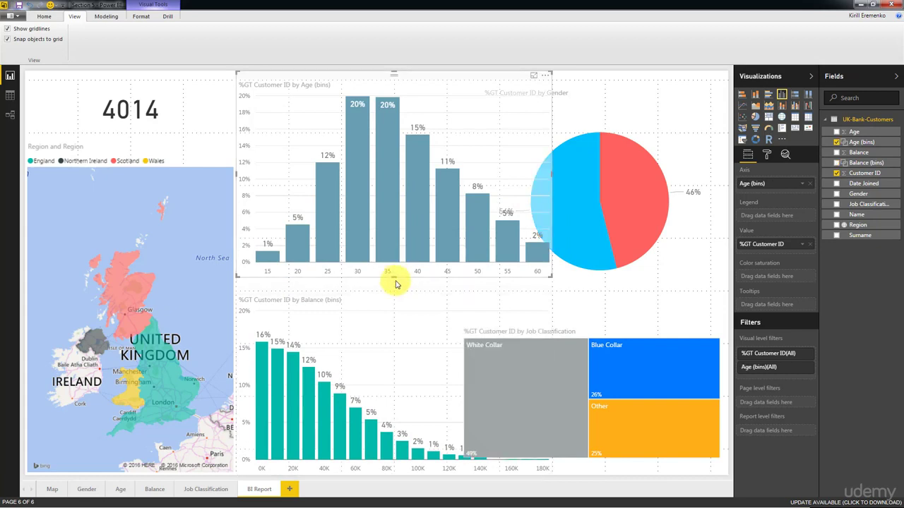
pyautogui.click(398, 292)
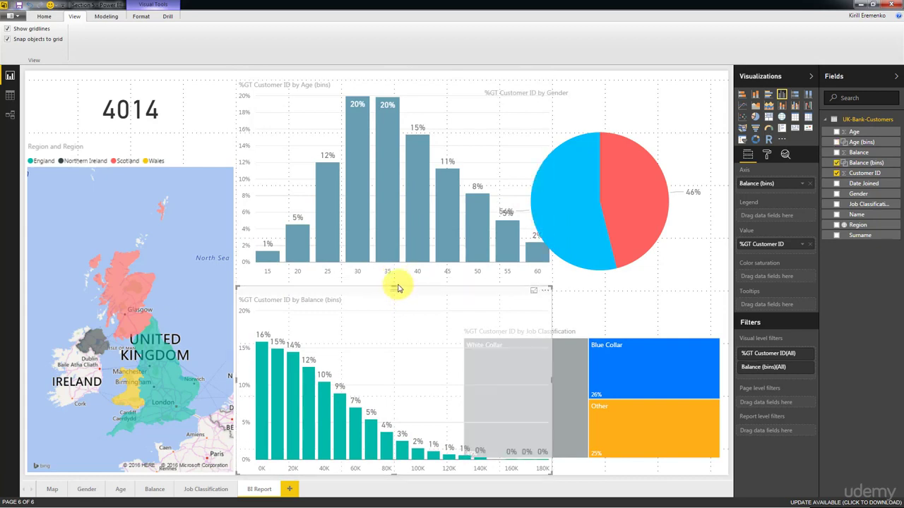
pyautogui.click(395, 289)
pyautogui.moveTo(395, 289); pyautogui.dragTo(397, 274)
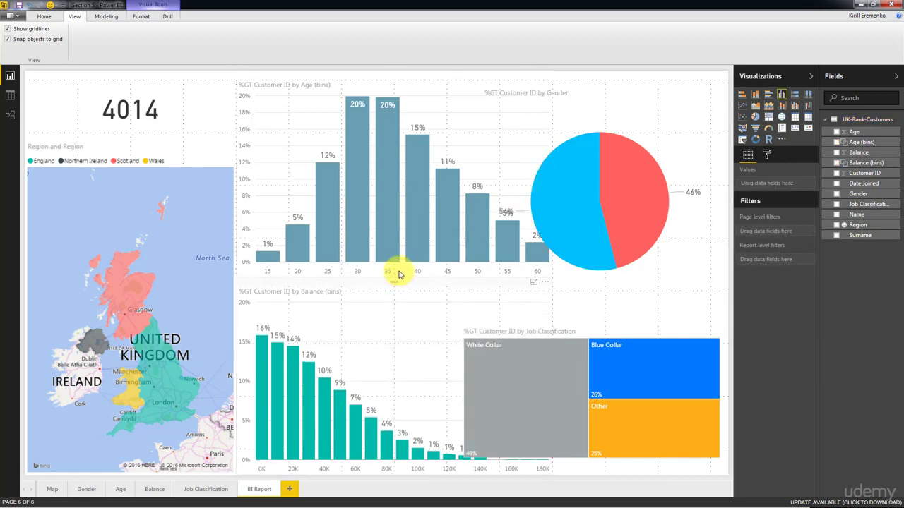
pyautogui.click(397, 273)
pyautogui.click(373, 307)
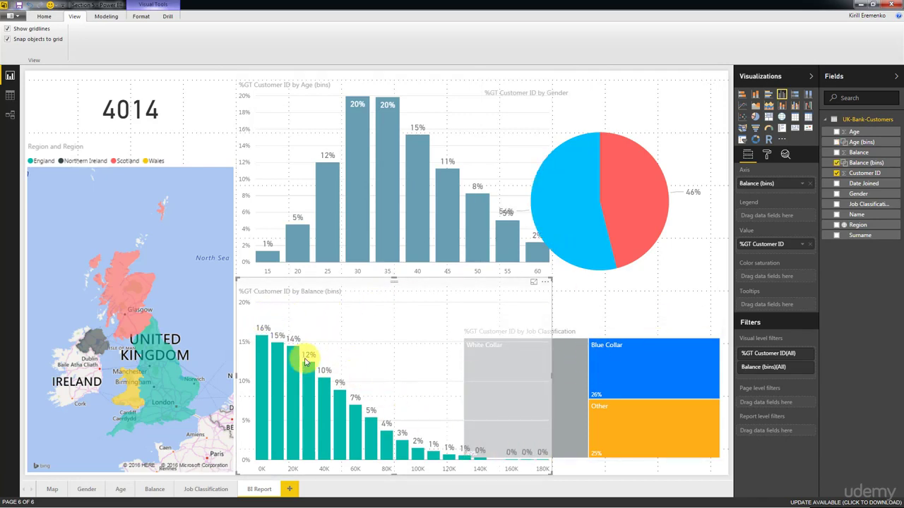
# Shrink the gender pie chart, then extend its top and bottom edges
pyautogui.click(611, 191)
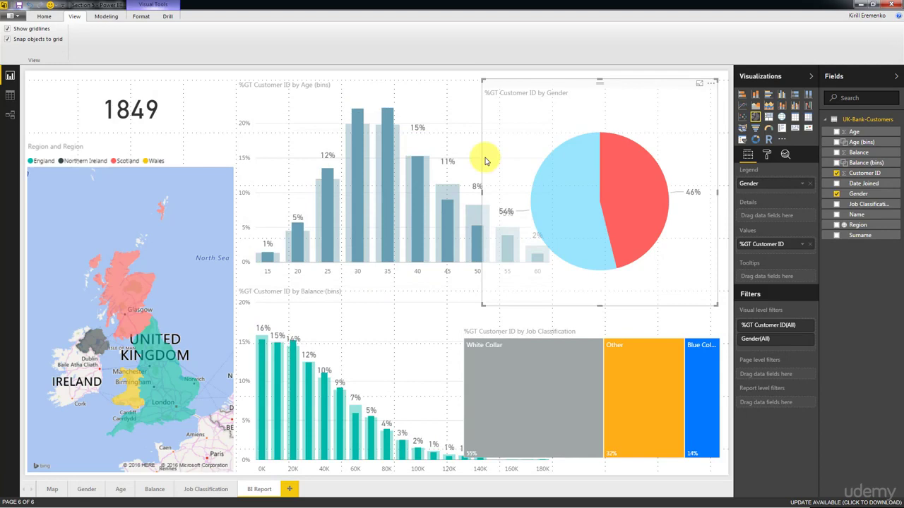
pyautogui.click(648, 221)
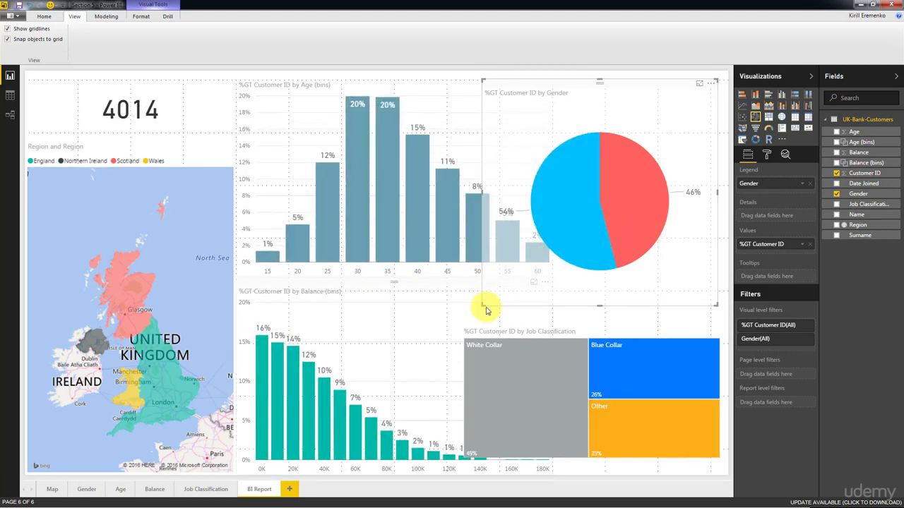
pyautogui.moveTo(486, 310); pyautogui.dragTo(540, 244)
pyautogui.click(544, 171)
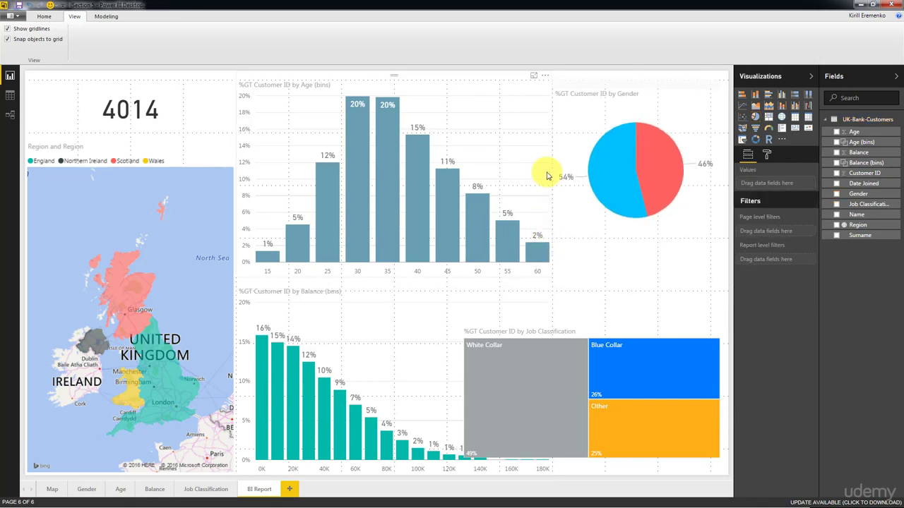
pyautogui.click(635, 84)
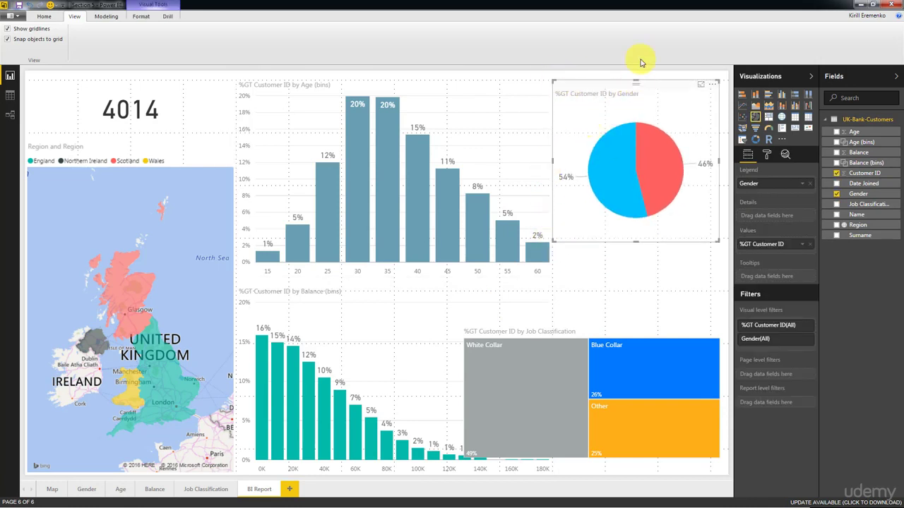
pyautogui.moveTo(641, 63); pyautogui.dragTo(639, 68)
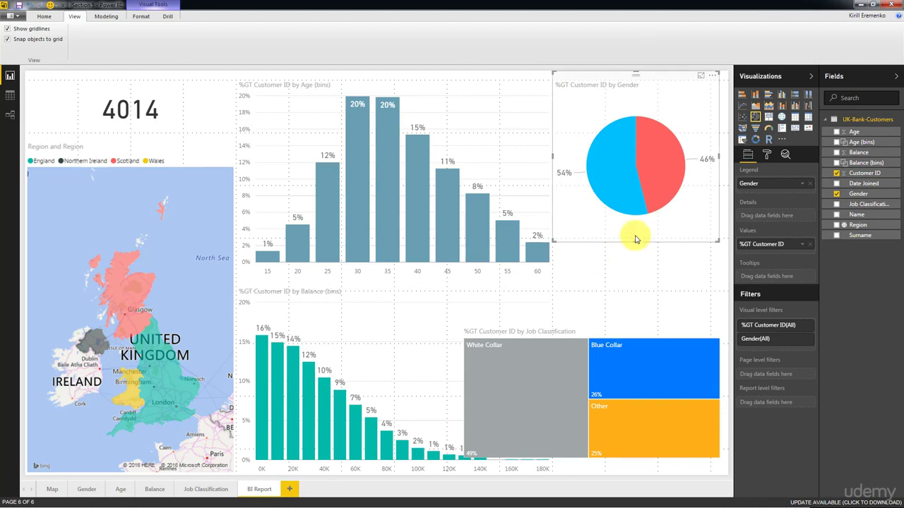
pyautogui.moveTo(635, 247); pyautogui.dragTo(626, 292)
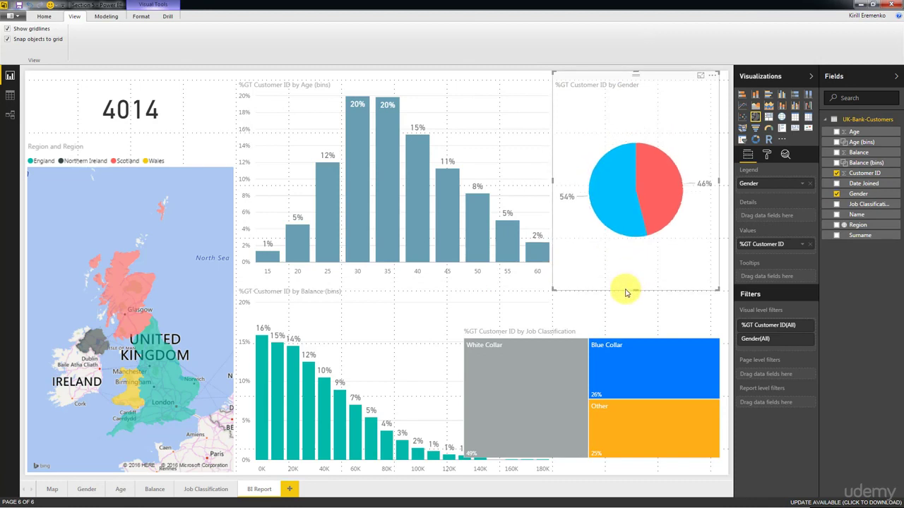
# Pull the pie chart's bottom edge back up to fit the upper-right area
pyautogui.click(542, 284)
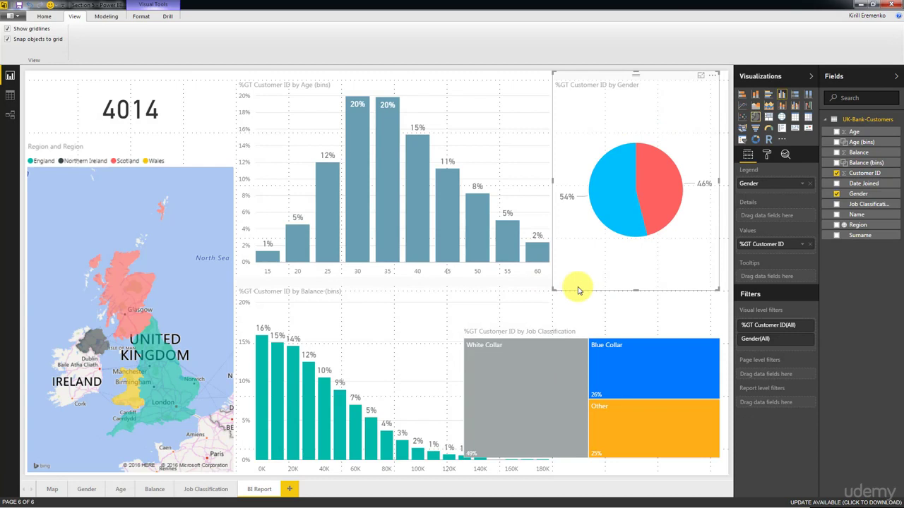
pyautogui.click(575, 286)
pyautogui.moveTo(632, 288)
pyautogui.mouseDown()
pyautogui.moveTo(631, 268)
pyautogui.moveTo(631, 277)
pyautogui.mouseUp()
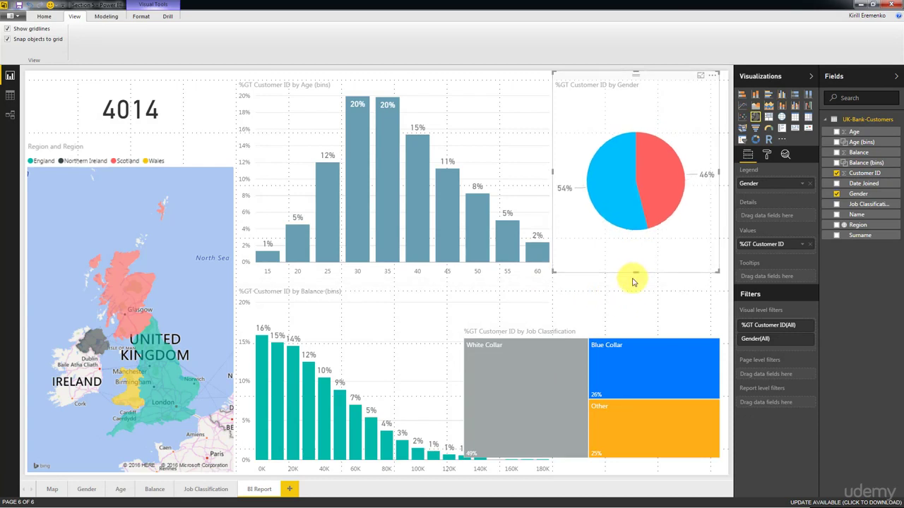
pyautogui.click(587, 274)
pyautogui.click(536, 250)
pyautogui.click(571, 259)
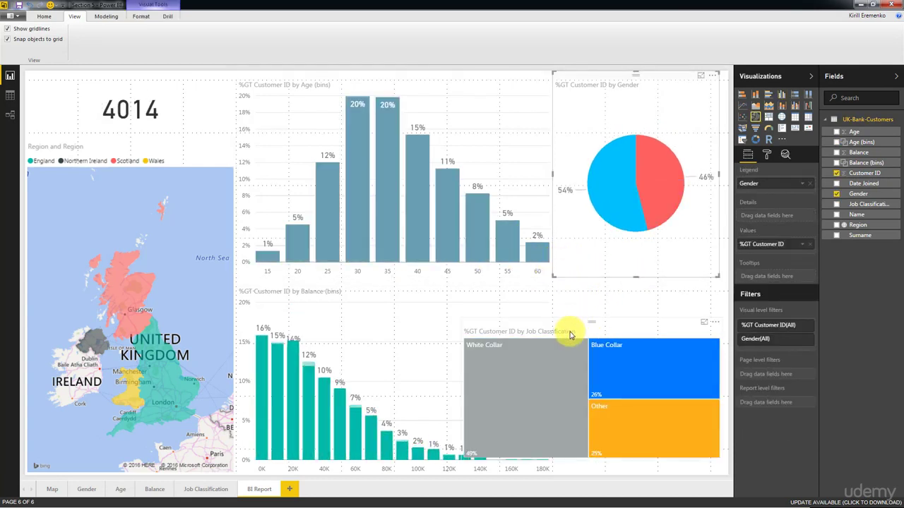
# Move the job treemap down beneath the pie and raise its top edge to align
pyautogui.click(569, 332)
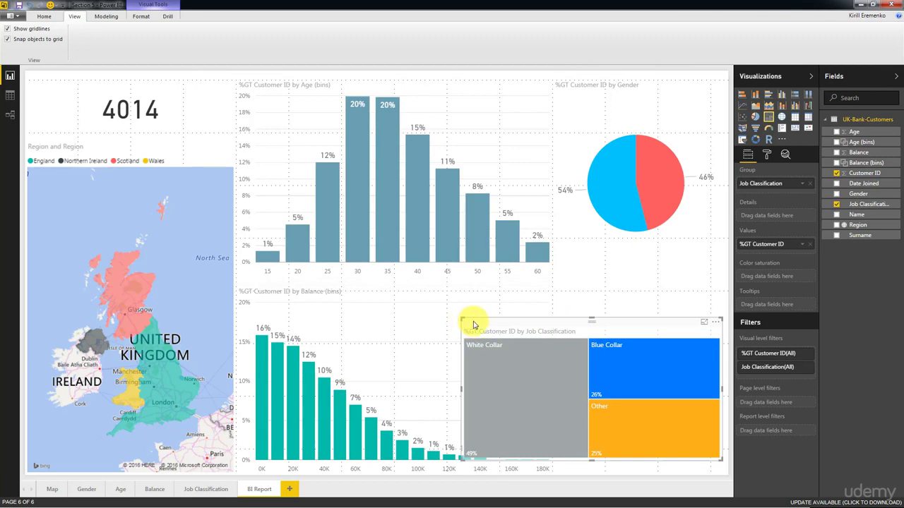
pyautogui.moveTo(472, 325); pyautogui.dragTo(550, 283)
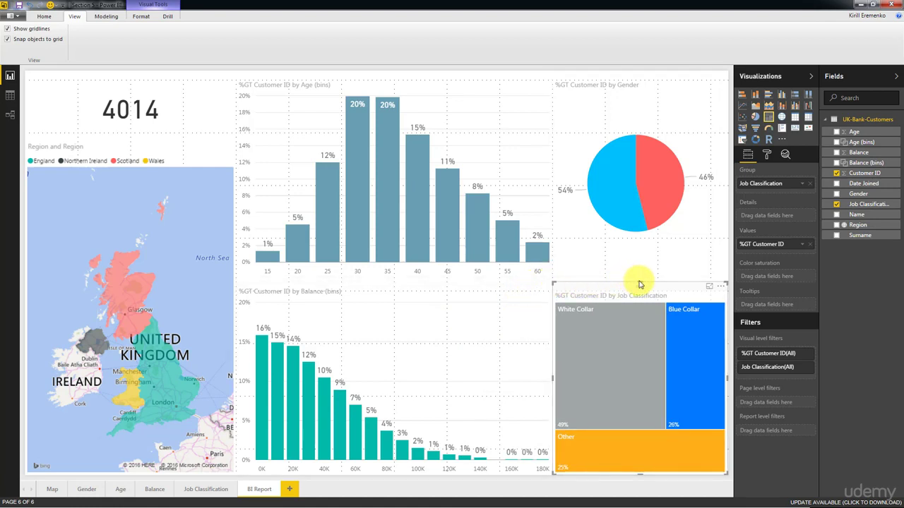
pyautogui.moveTo(640, 284); pyautogui.dragTo(638, 279)
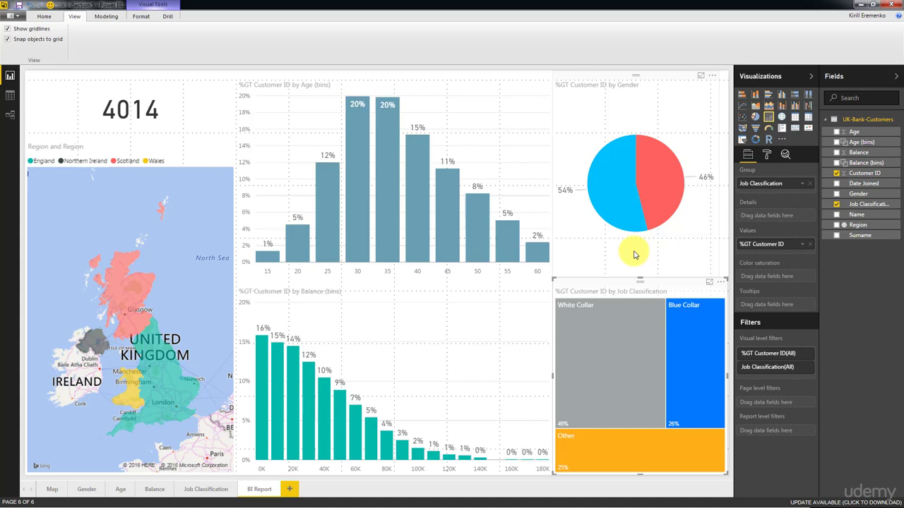
pyautogui.click(619, 275)
pyautogui.click(572, 286)
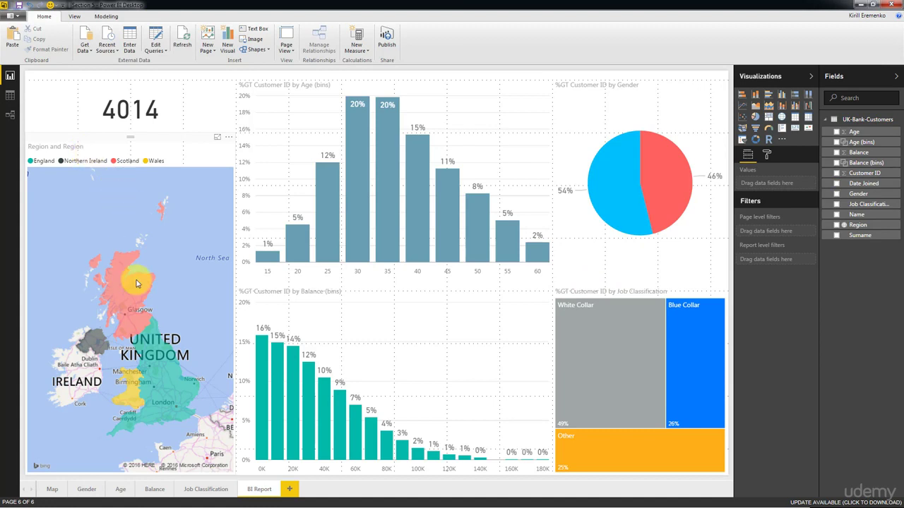
# Switch off the region map's Title in Format options, removing 'Region and Region'
pyautogui.click(76, 141)
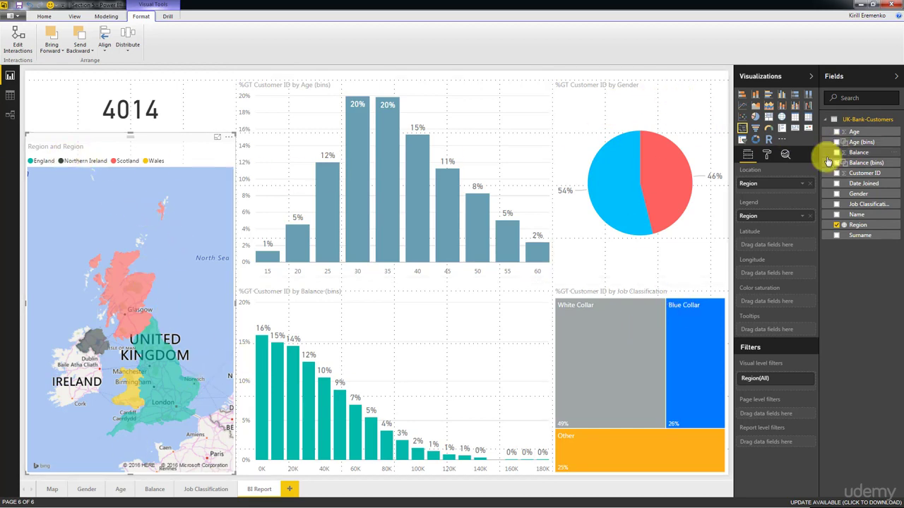
pyautogui.click(767, 154)
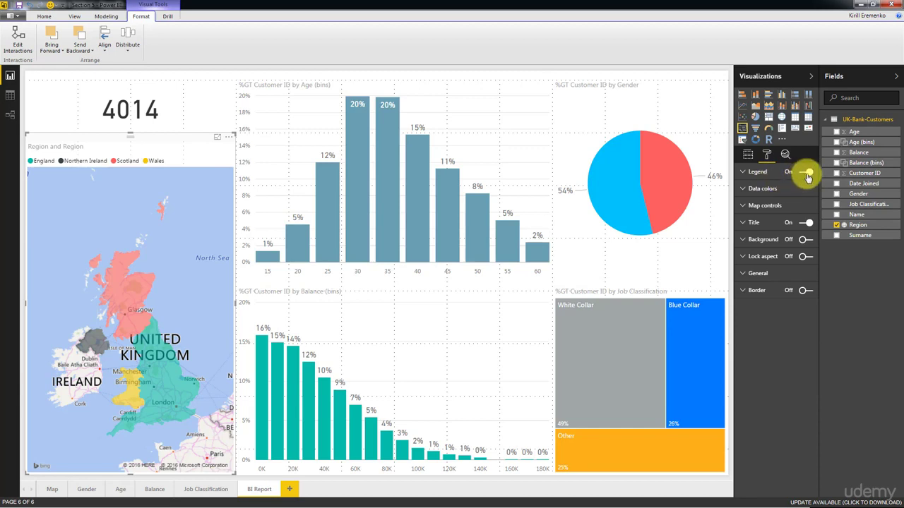
pyautogui.click(805, 222)
pyautogui.click(263, 111)
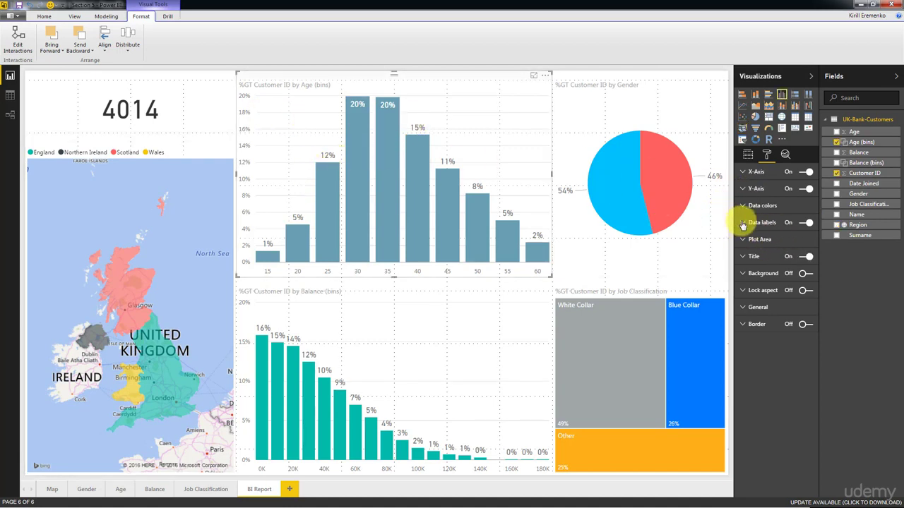
# Title the age histogram 'Distribution by Age', then begin replacing the balance histogram's title with 'Distribution by Balance'
pyautogui.click(742, 257)
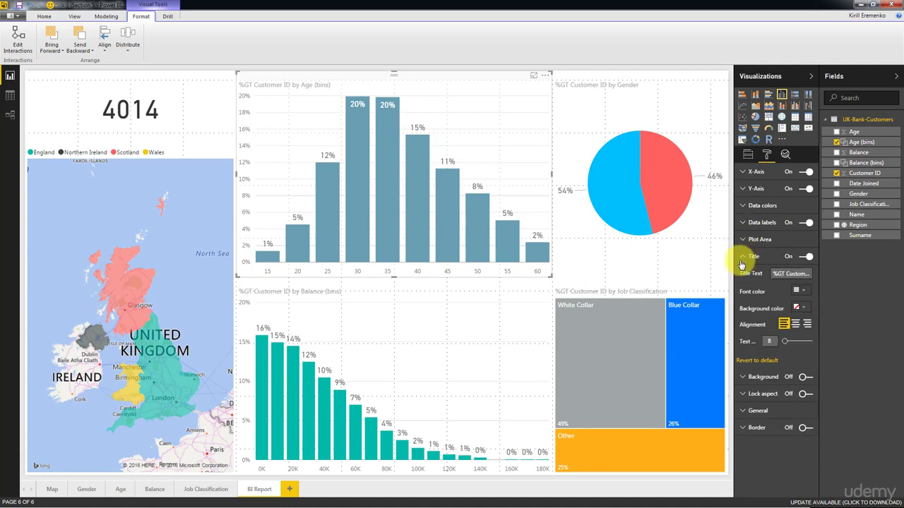
pyautogui.click(789, 273)
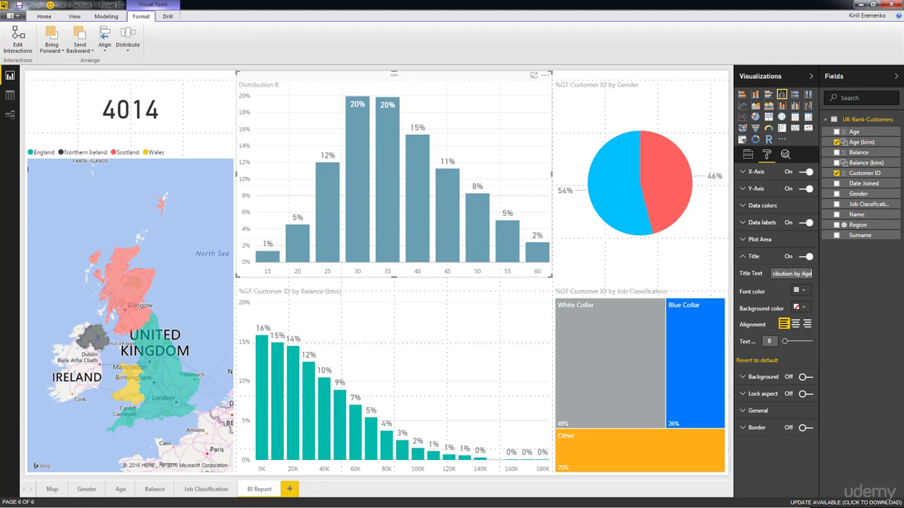
pyautogui.click(343, 329)
pyautogui.click(751, 256)
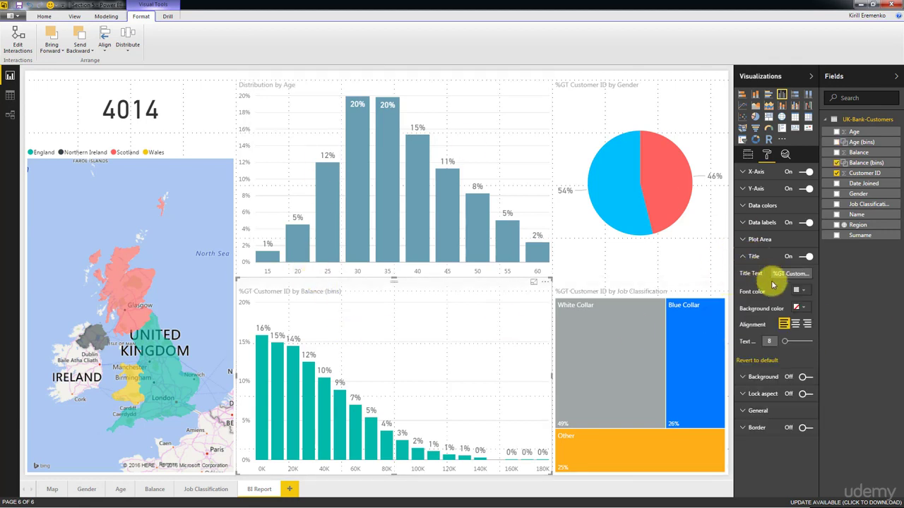
pyautogui.tripleClick(776, 273)
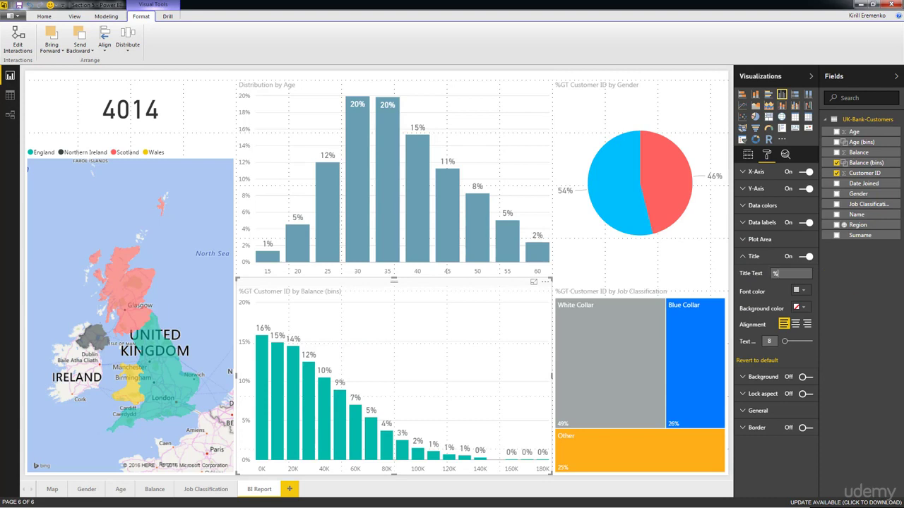
pyautogui.write('Di')
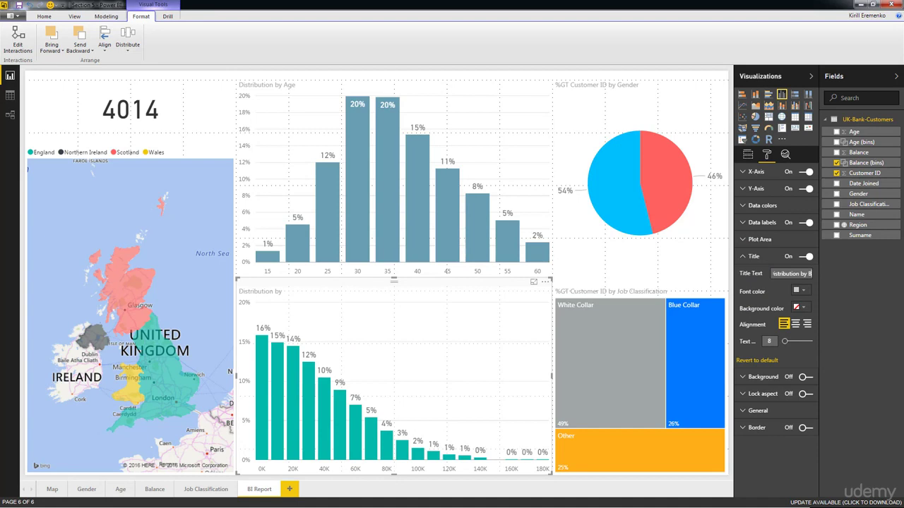
# Commit the balance title and retitle the treemap 'Job Classification'
pyautogui.click(608, 283)
pyautogui.click(750, 240)
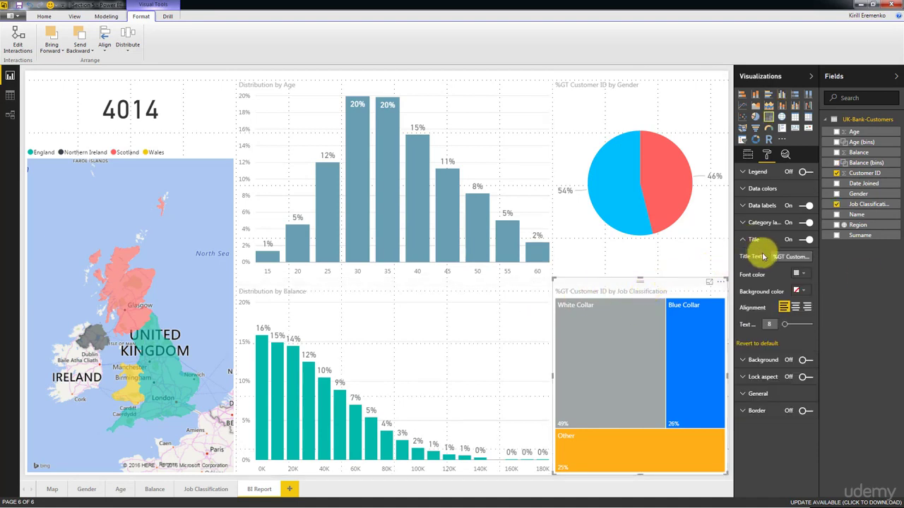
pyautogui.tripleClick(787, 257)
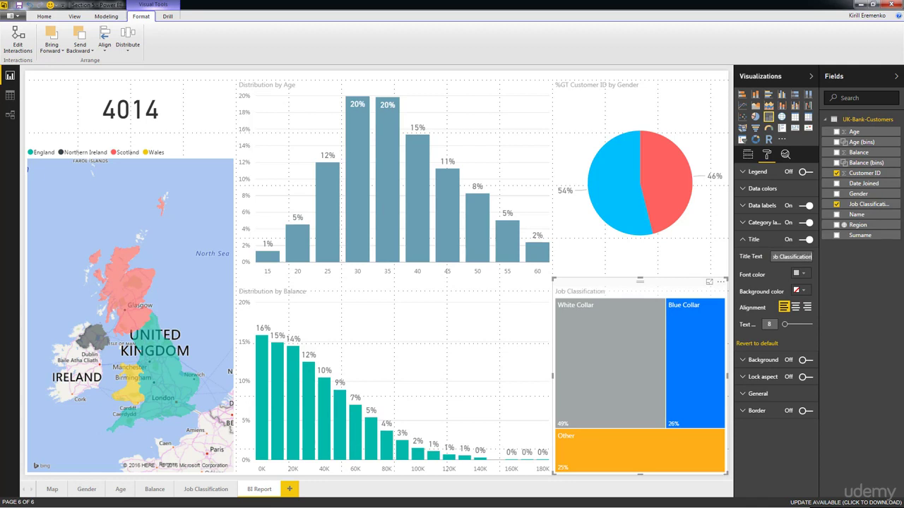
# Retitle the pie chart 'Gender' and switch to the Job Classification page
pyautogui.click(619, 111)
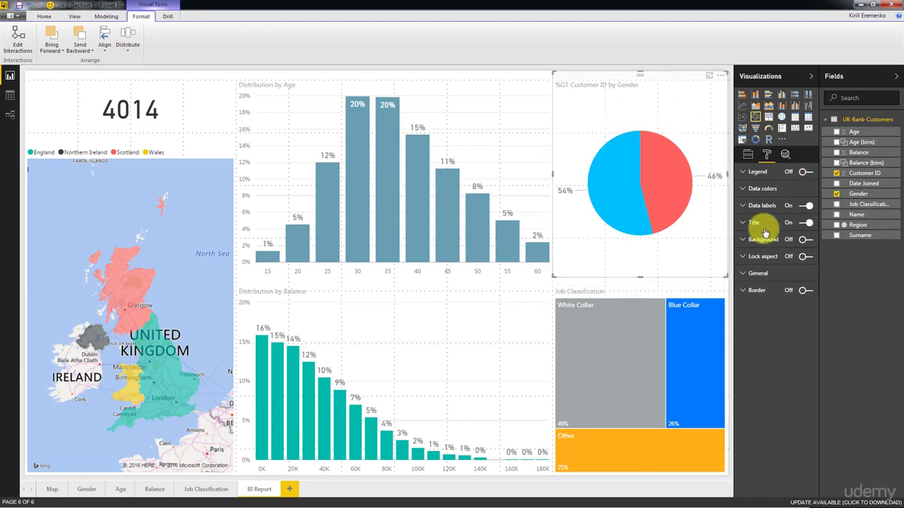
pyautogui.click(742, 223)
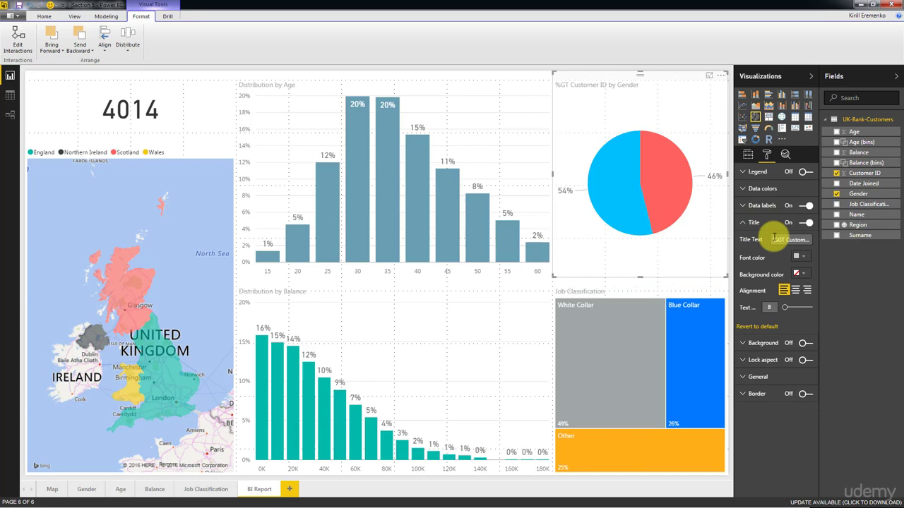
pyautogui.click(789, 240)
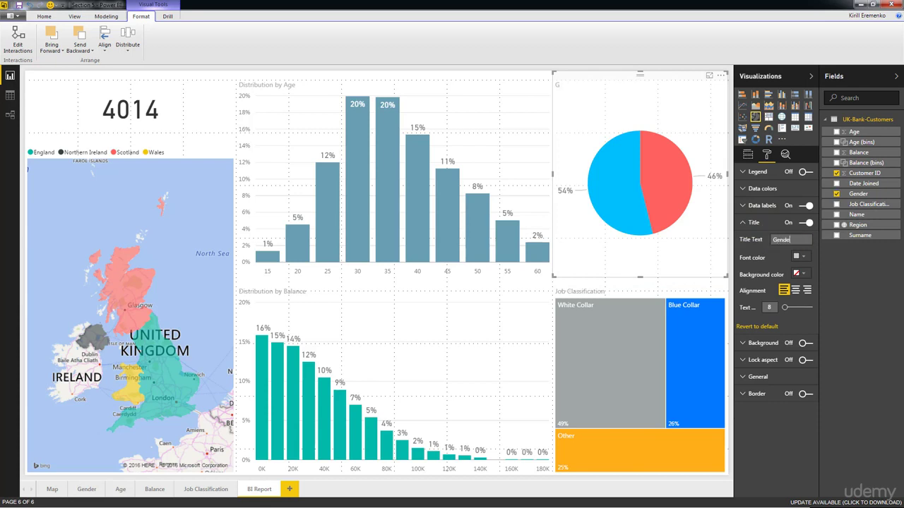
pyautogui.press('Return')
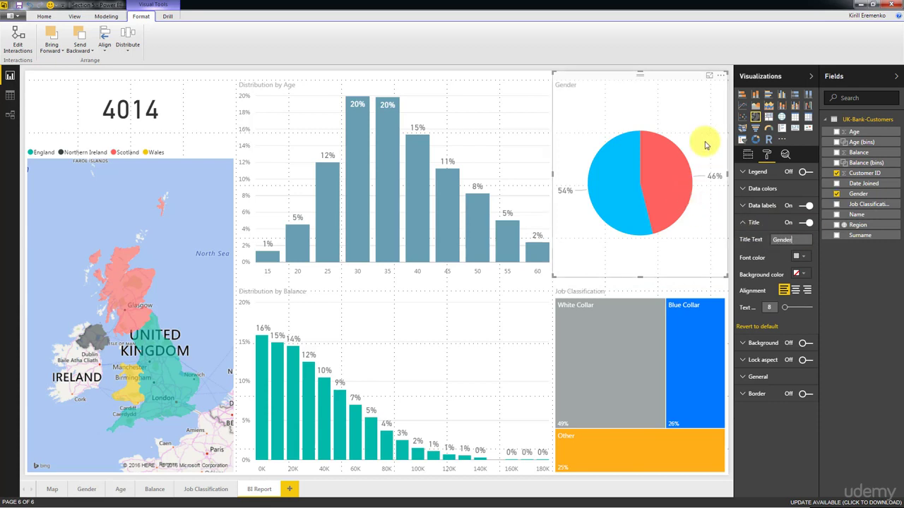
pyautogui.moveTo(379, 205)
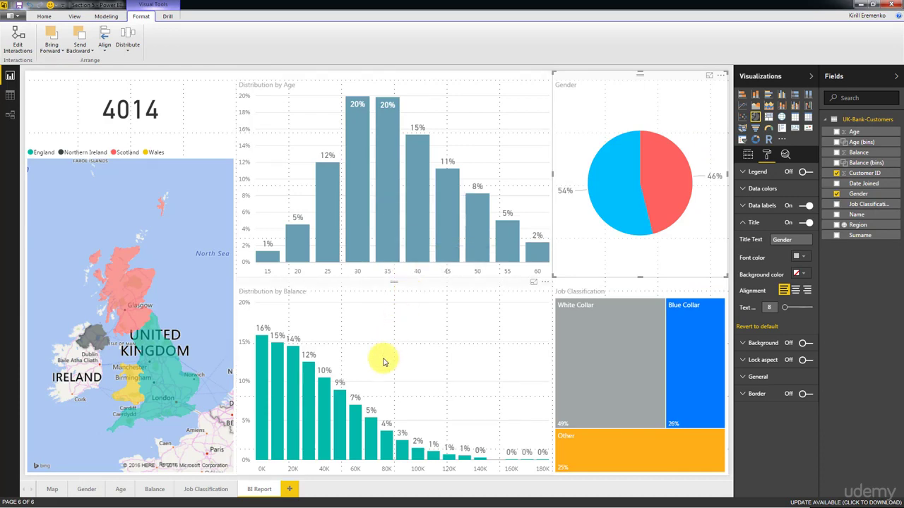
pyautogui.click(185, 491)
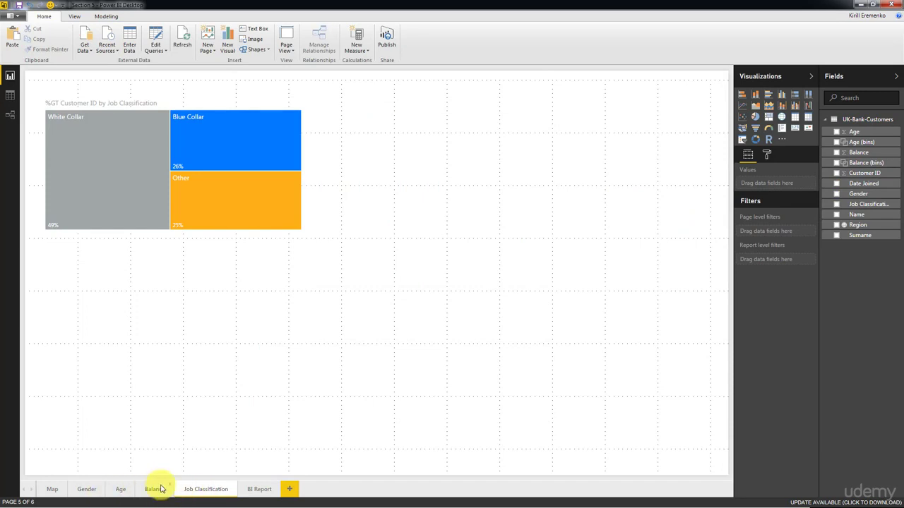
# Step through the Balance, Age, Gender and Map pages in turn
pyautogui.click(156, 489)
pyautogui.click(114, 489)
pyautogui.click(87, 490)
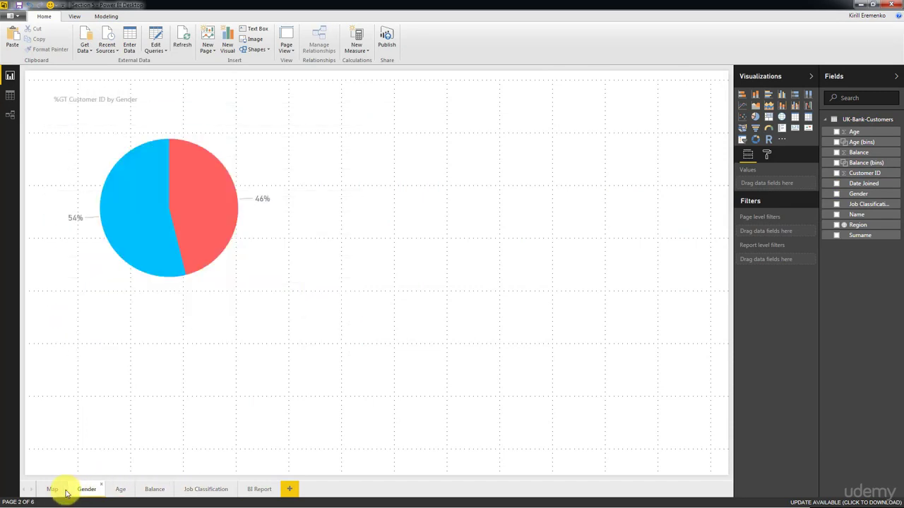
pyautogui.click(53, 490)
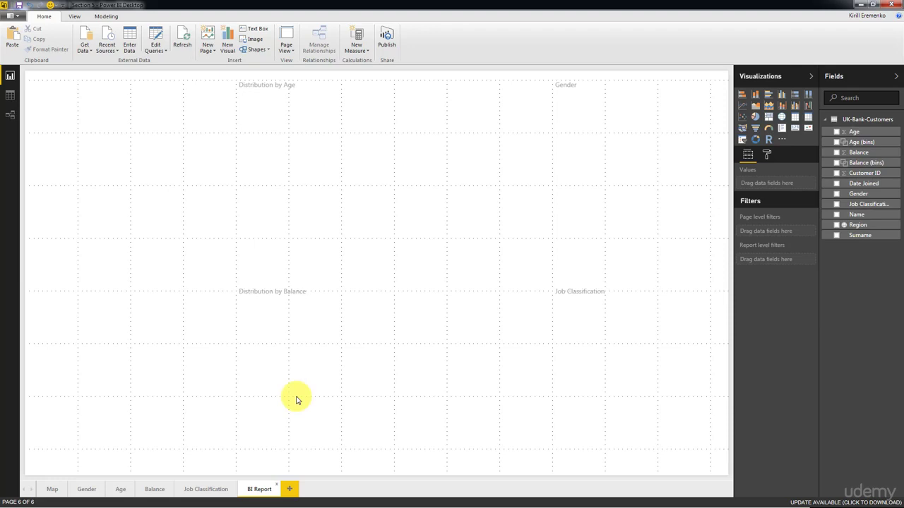